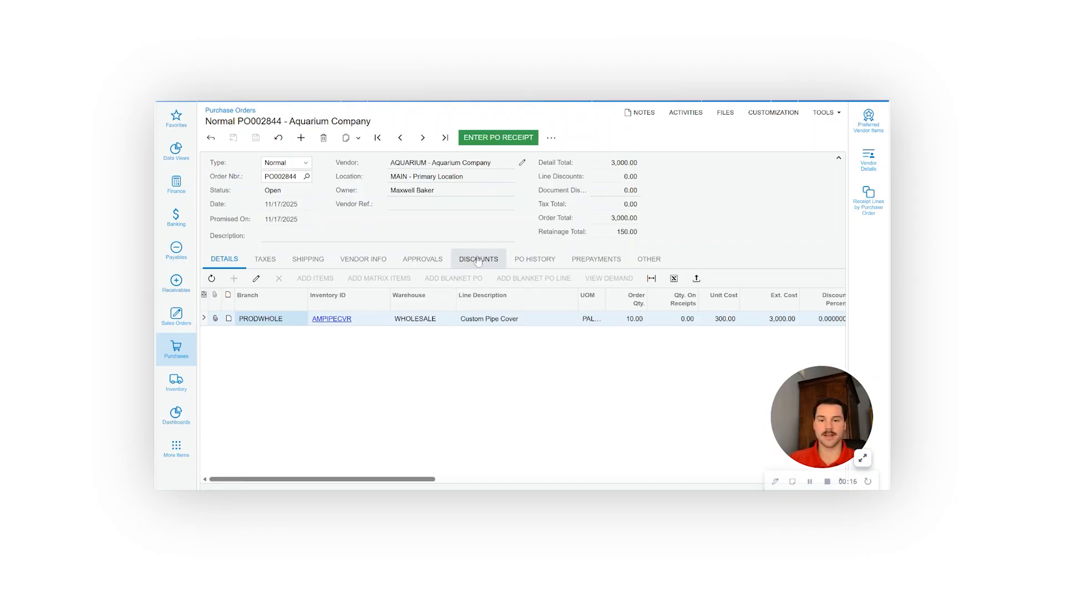
# - Create a purchase receipt from the open Aquarium Company purchase order, turn off Create Bill and save it
pyautogui.click(509, 139)
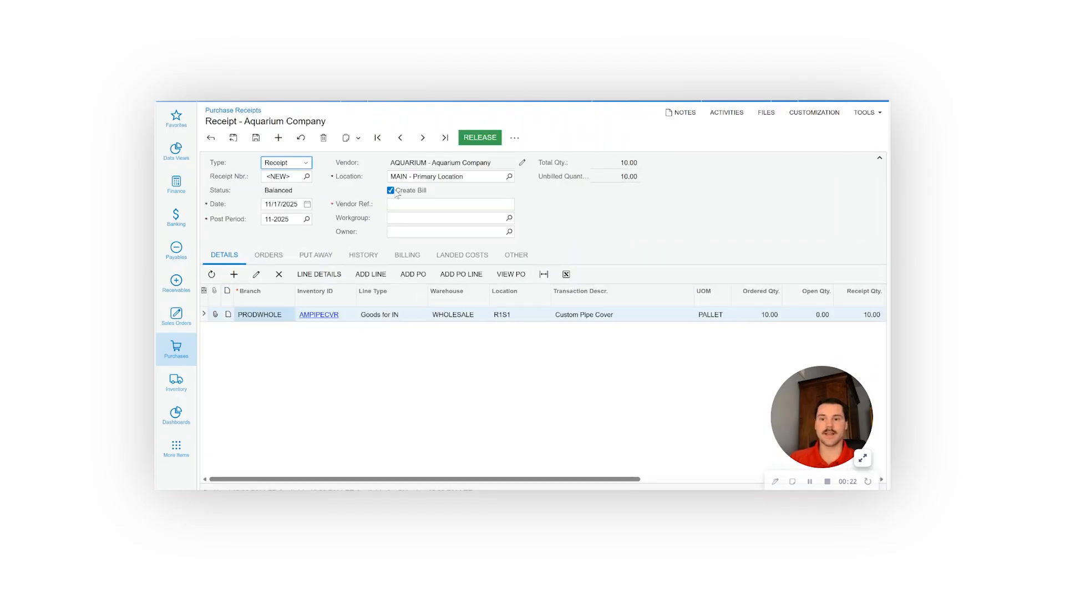
pyautogui.click(391, 190)
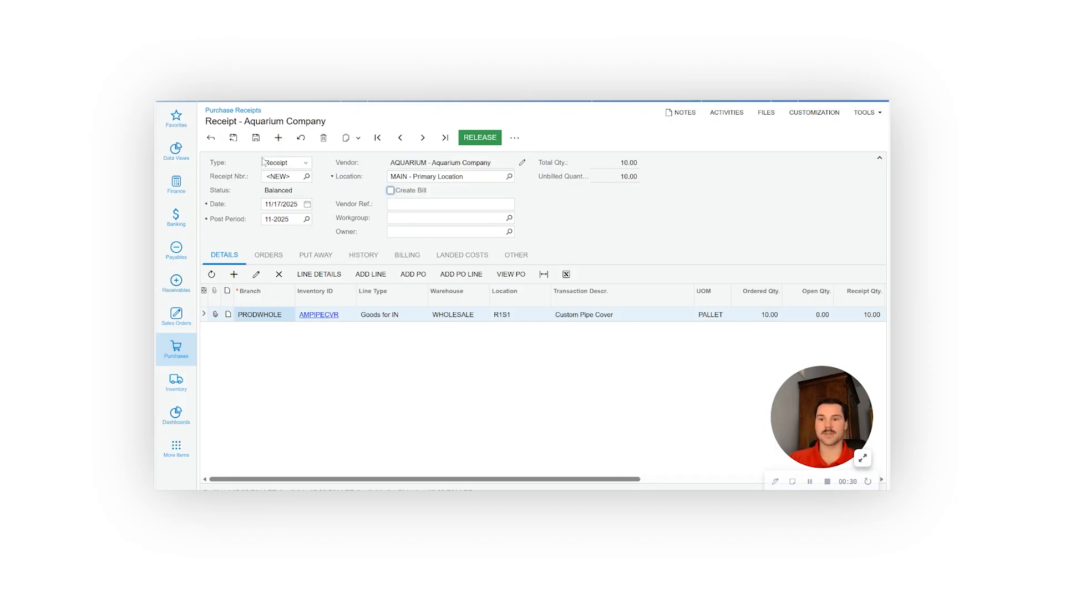
pyautogui.click(254, 138)
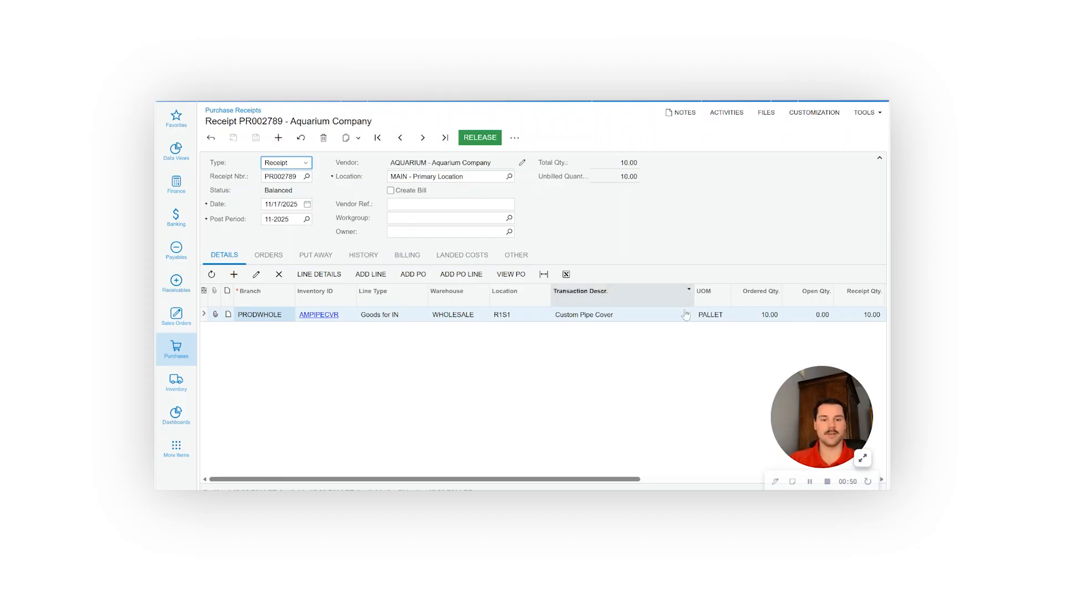
# - Review the receipt line's columns and the available vendor locations for Aquarium Company
pyautogui.hscroll(3, 710, 361)
pyautogui.hscroll(-3, 716, 345)
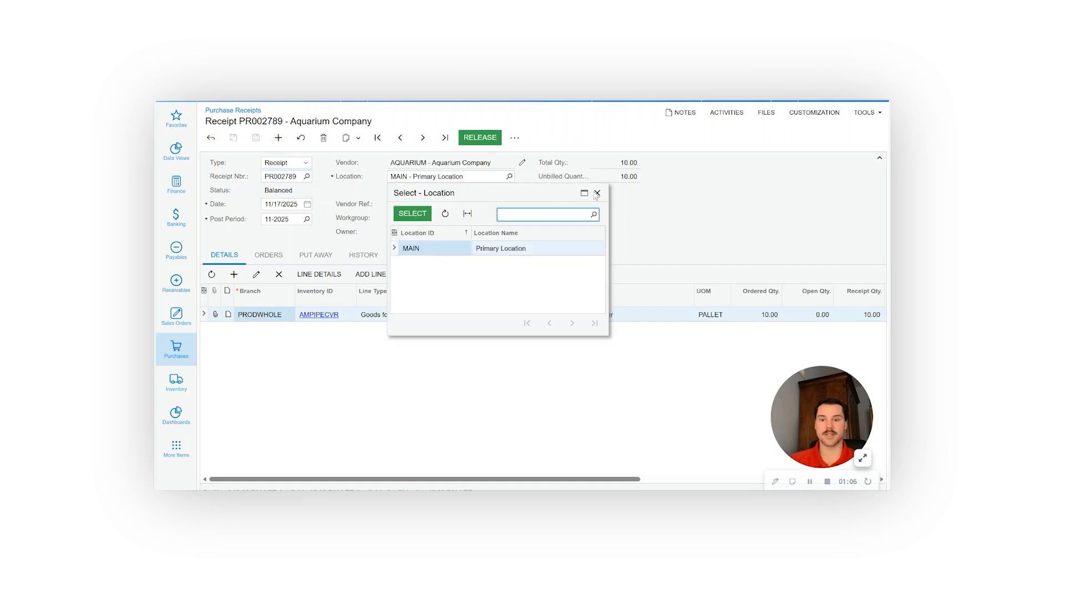
pyautogui.click(596, 193)
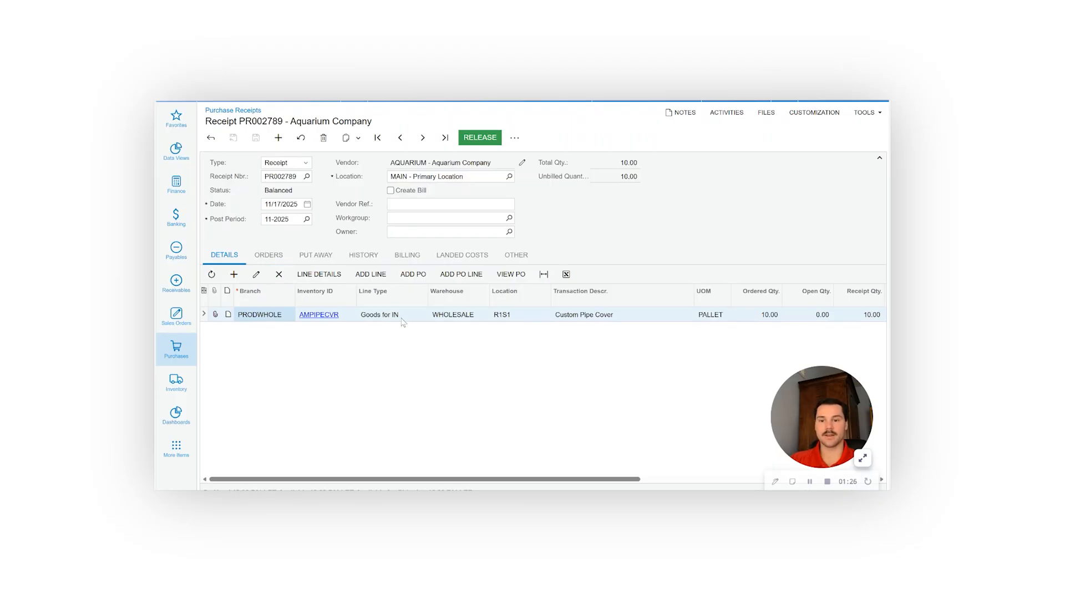
# - Check which warehouses and warehouse locations are available for the Custom Pipe Cover receipt line
pyautogui.hscroll(2, 403, 322)
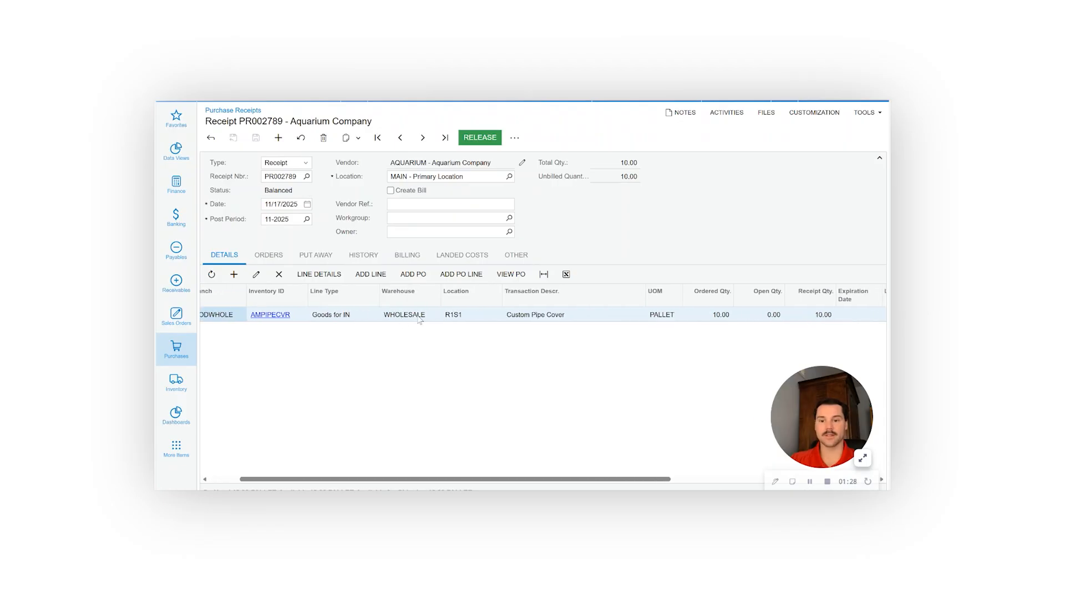
pyautogui.click(419, 319)
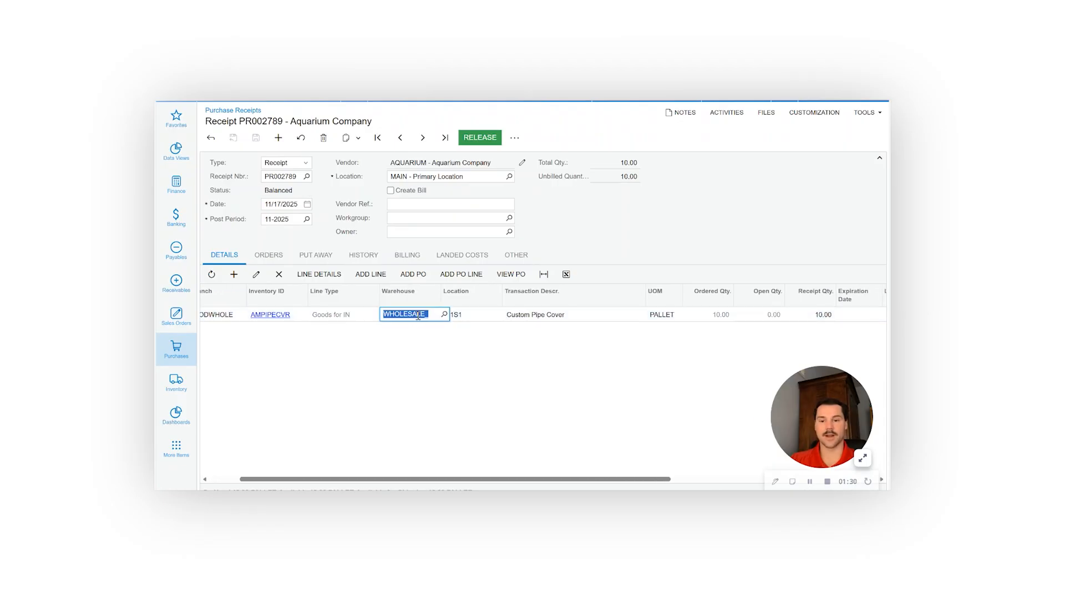
pyautogui.click(445, 315)
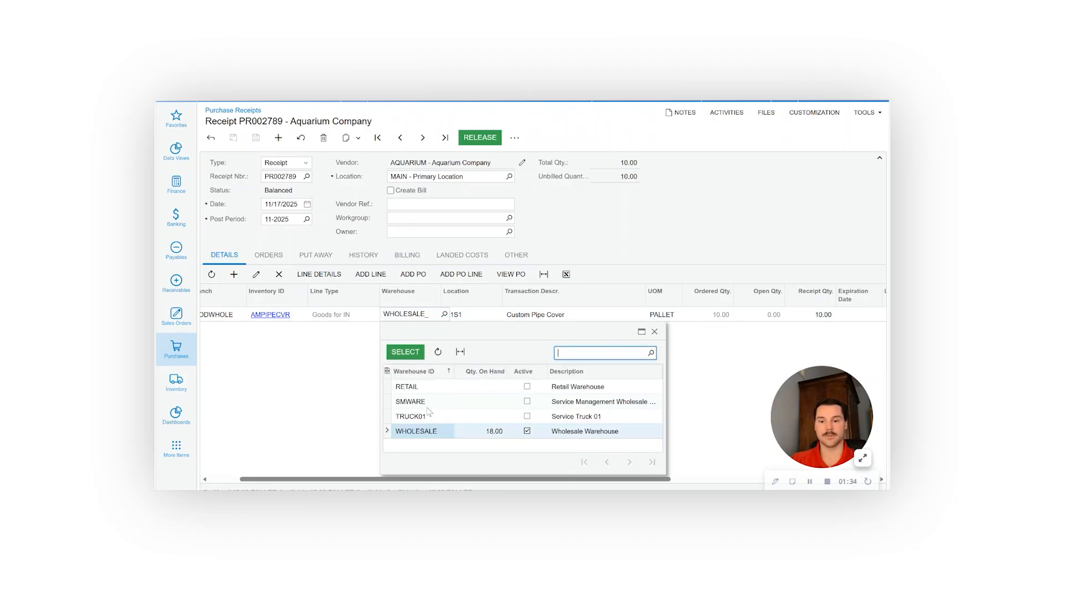
pyautogui.click(655, 332)
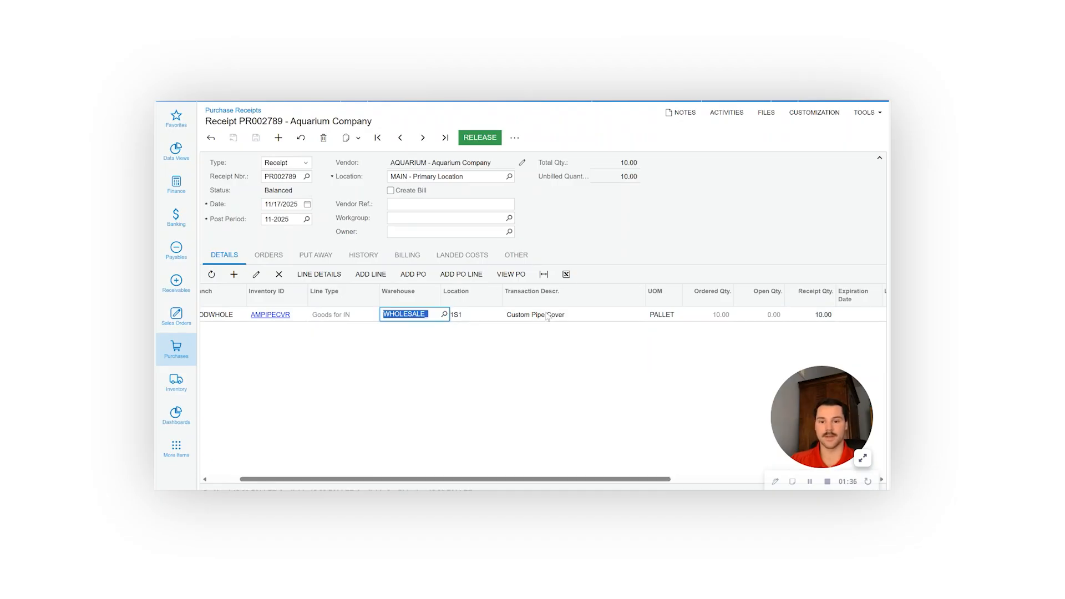
pyautogui.click(474, 314)
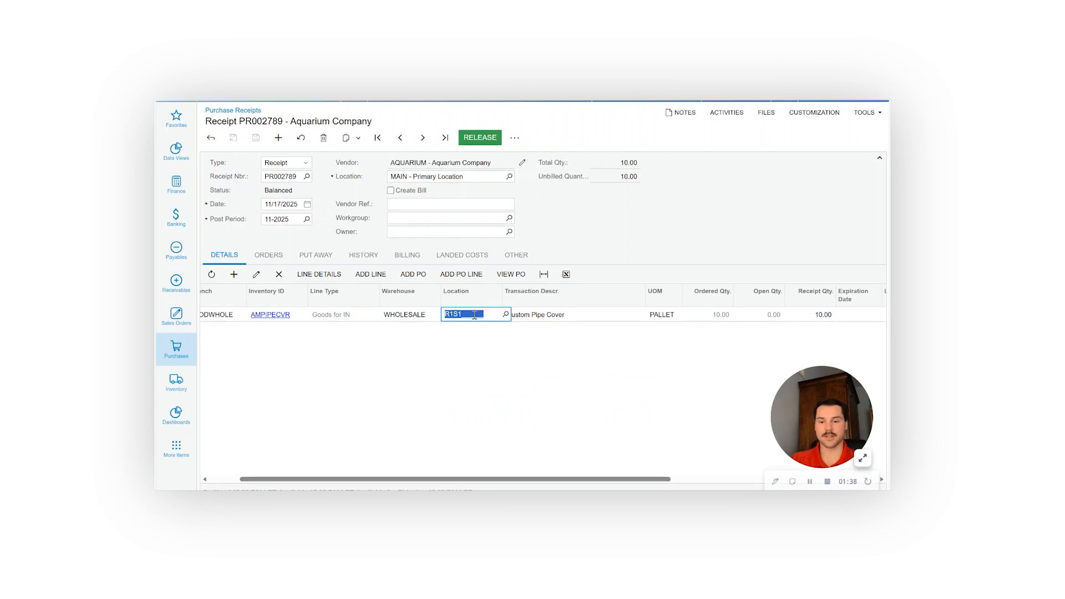
pyautogui.click(505, 315)
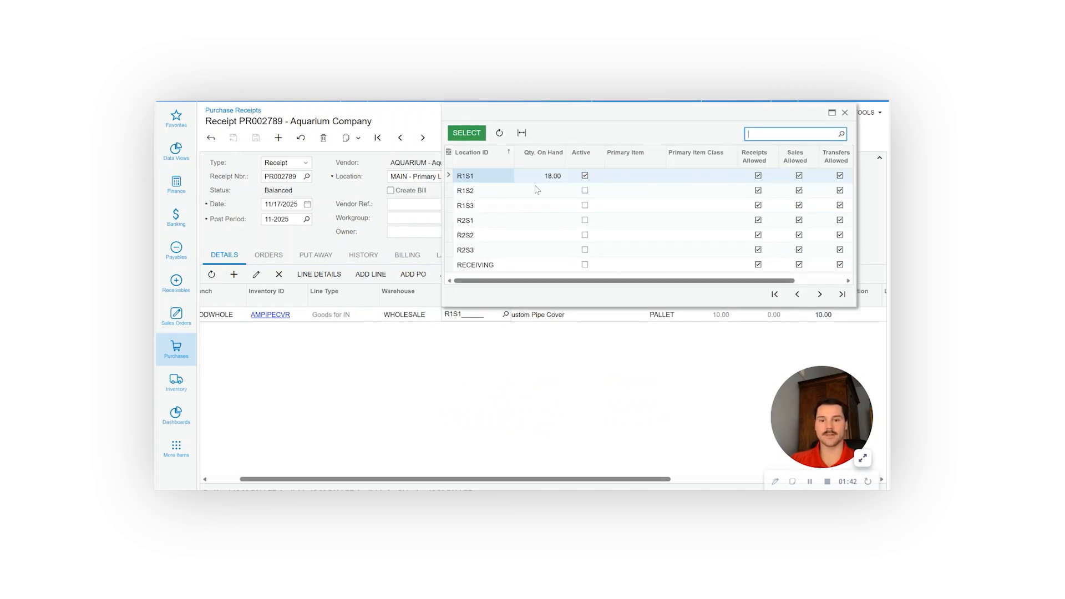
pyautogui.click(844, 112)
pyautogui.hscroll(2, 659, 382)
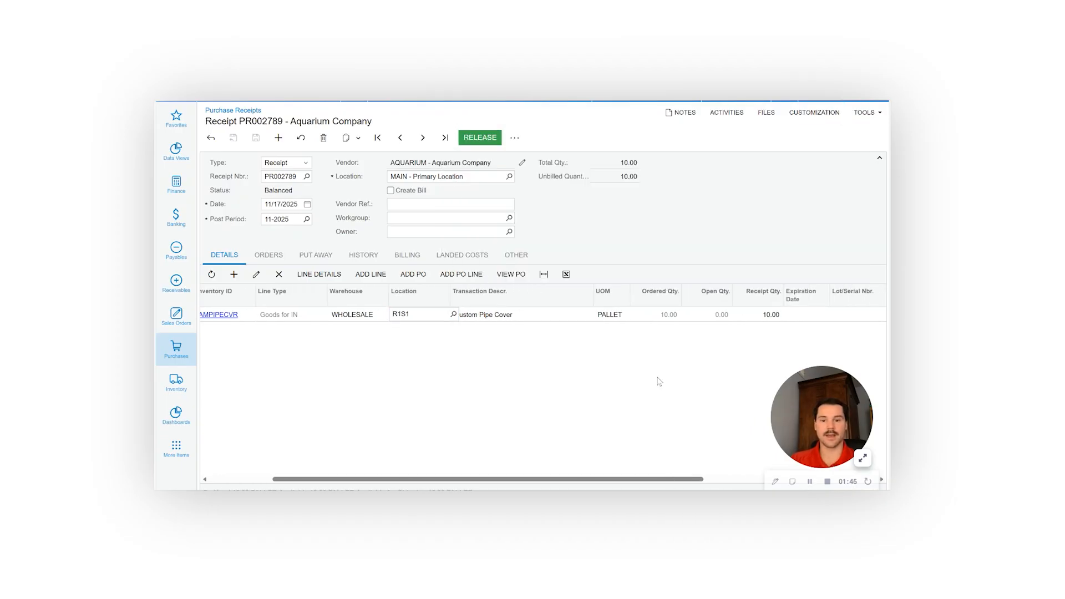
# - Set the Custom Pipe Cover line's receipt quantity to 9, and save and release the receipt
pyautogui.click(498, 318)
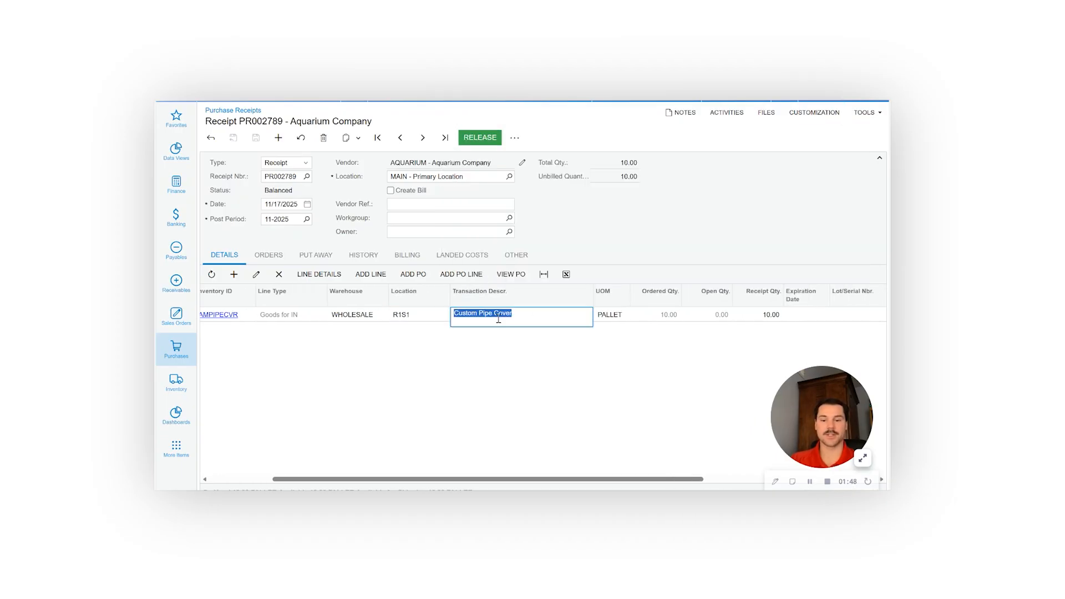
pyautogui.hscroll(3, 528, 320)
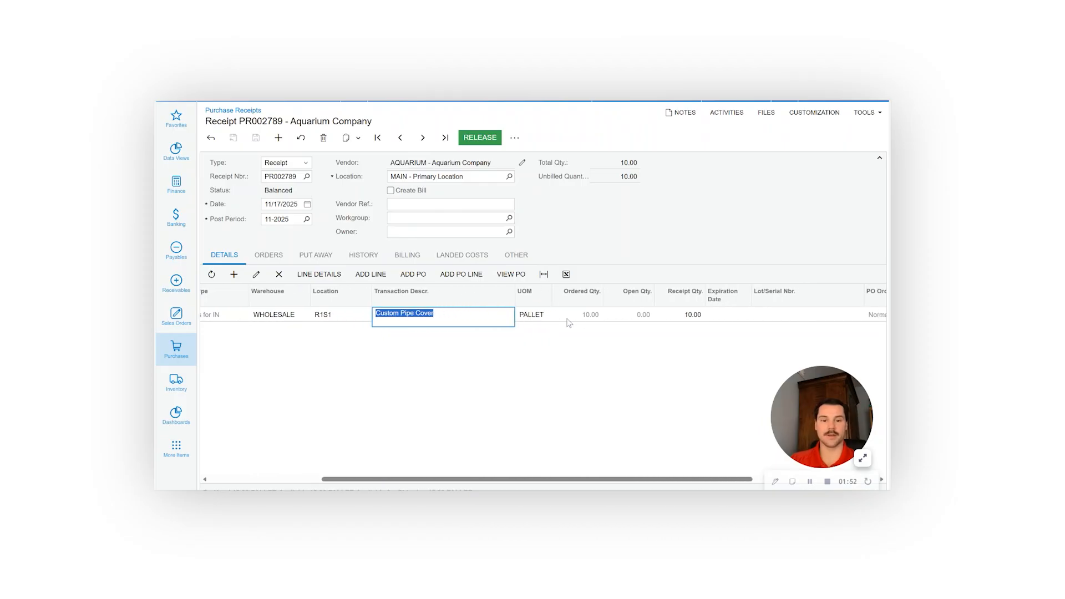
pyautogui.click(691, 315)
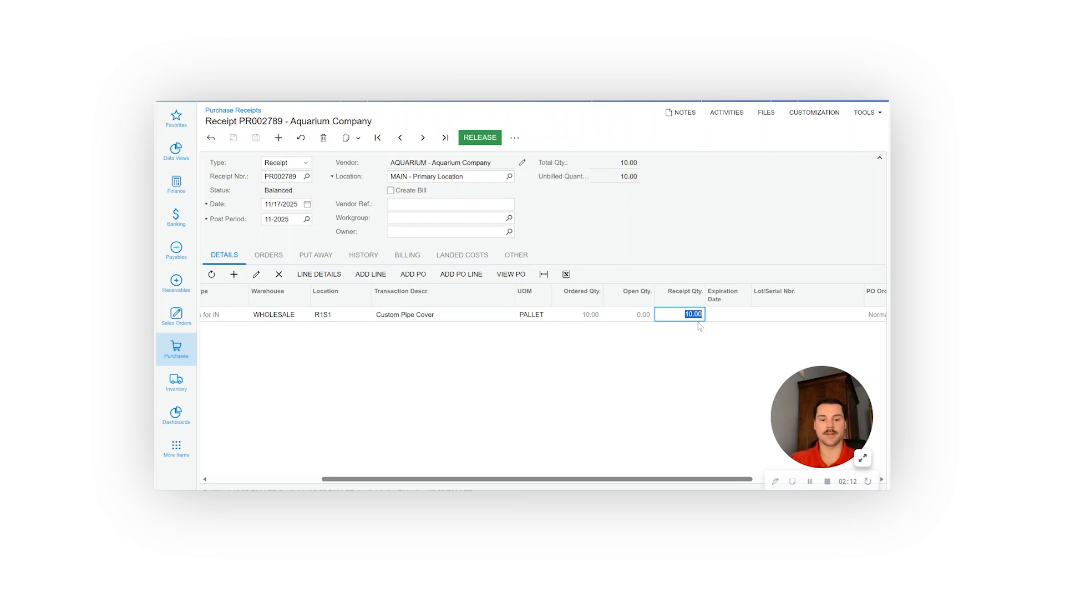
pyautogui.write('9')
pyautogui.click(730, 315)
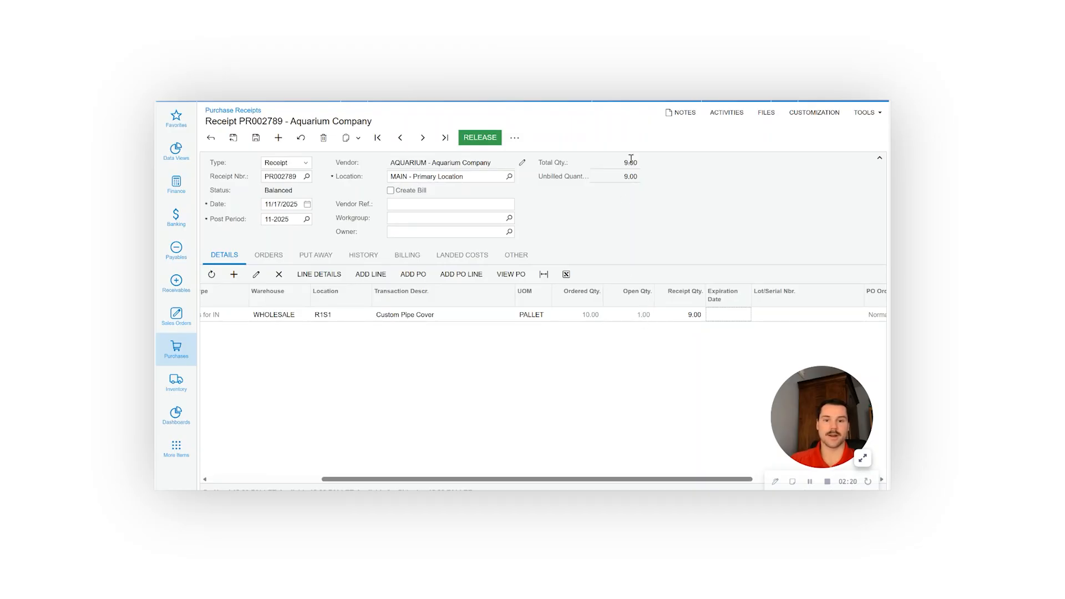
pyautogui.click(256, 139)
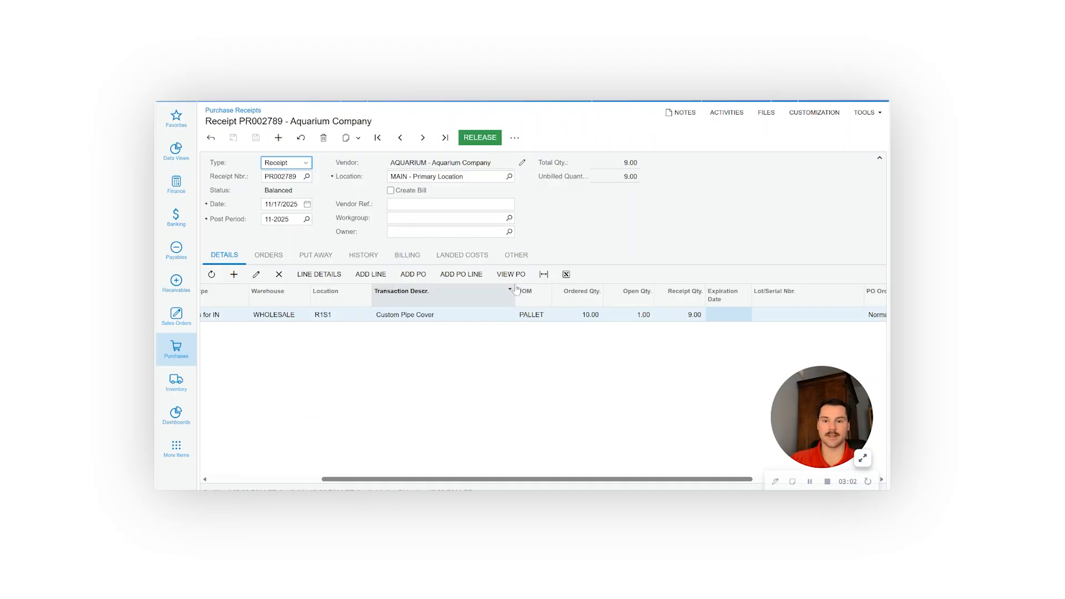
pyautogui.click(480, 138)
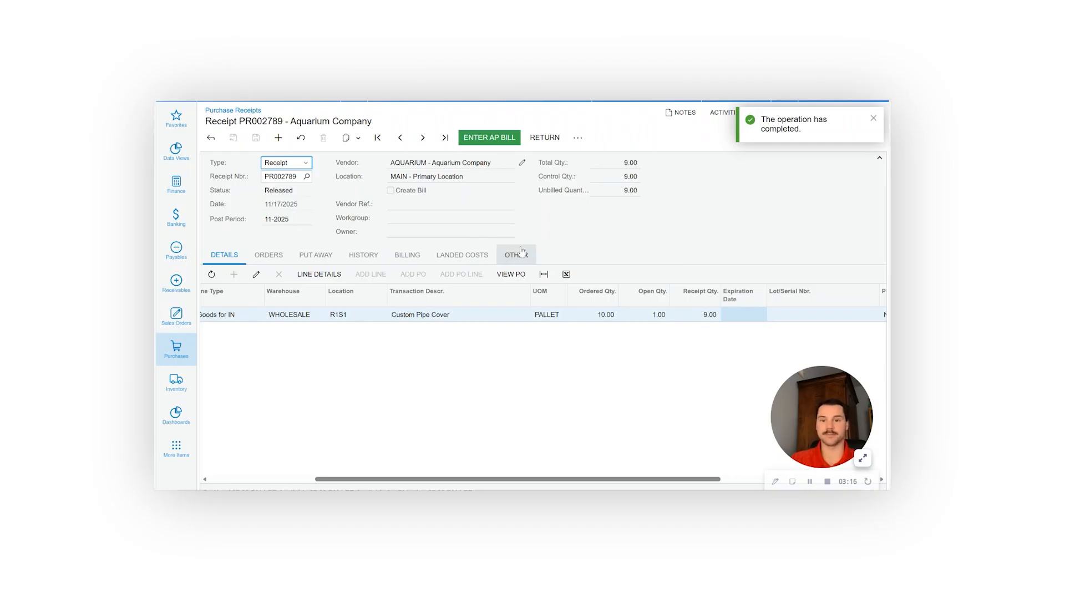
# - Open the Purchase Orders list and bring up the open Aquarium Company order that was just partially received
pyautogui.click(177, 350)
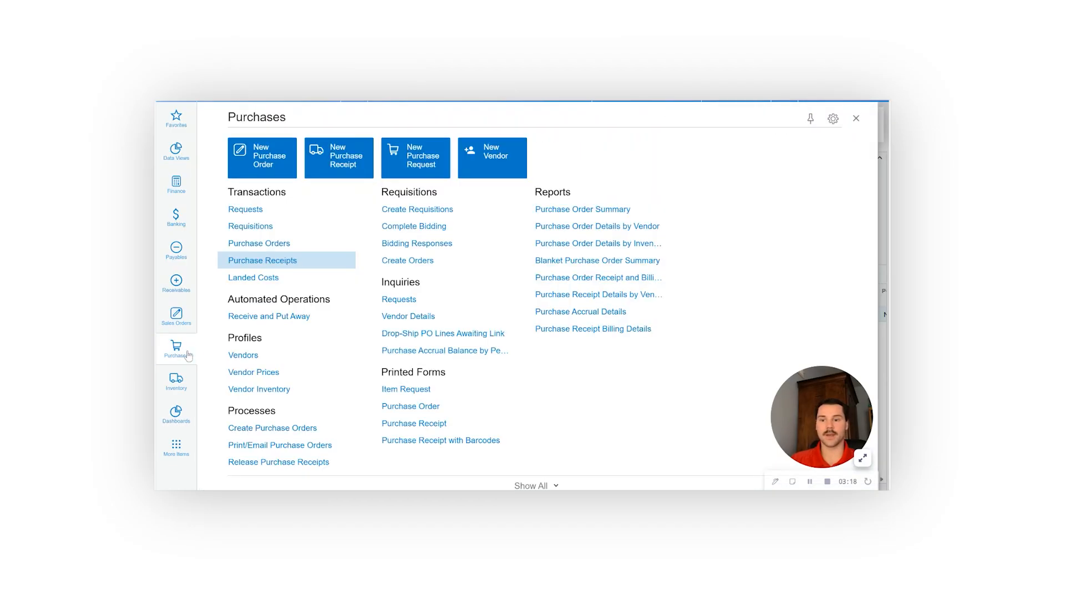
pyautogui.rightClick(297, 244)
pyautogui.click(310, 279)
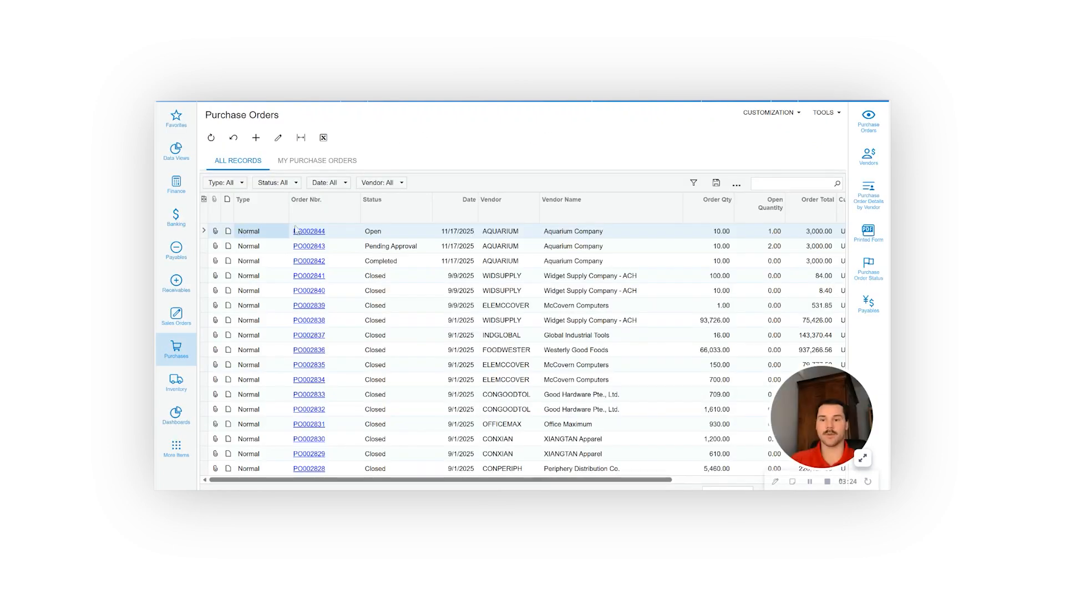
pyautogui.click(306, 232)
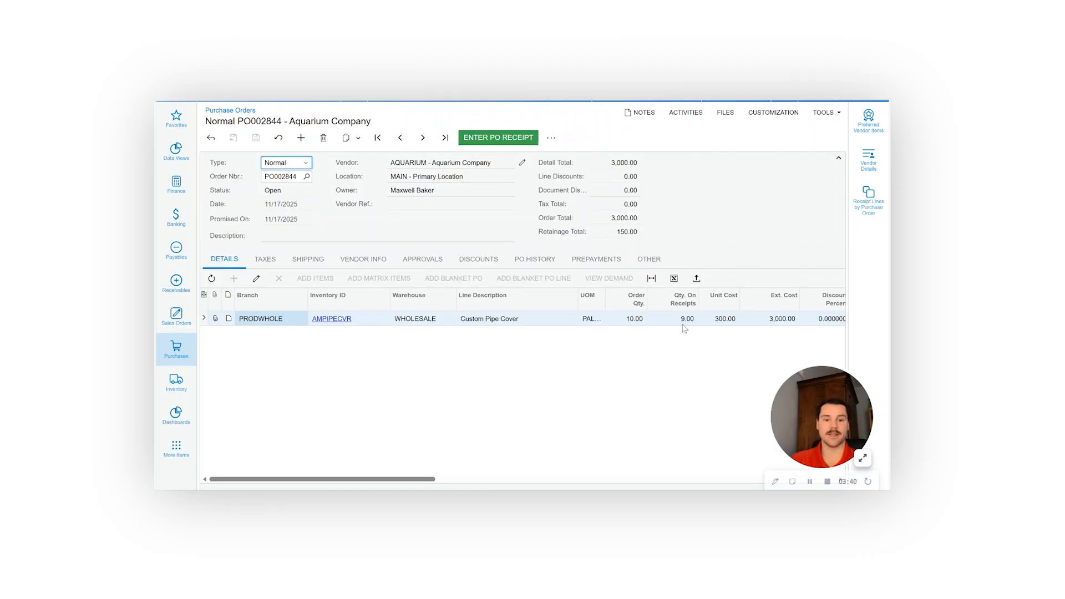
# - Examine the purchase order's receipt history and the line's receipt quantity, completion and closing settings
pyautogui.click(525, 268)
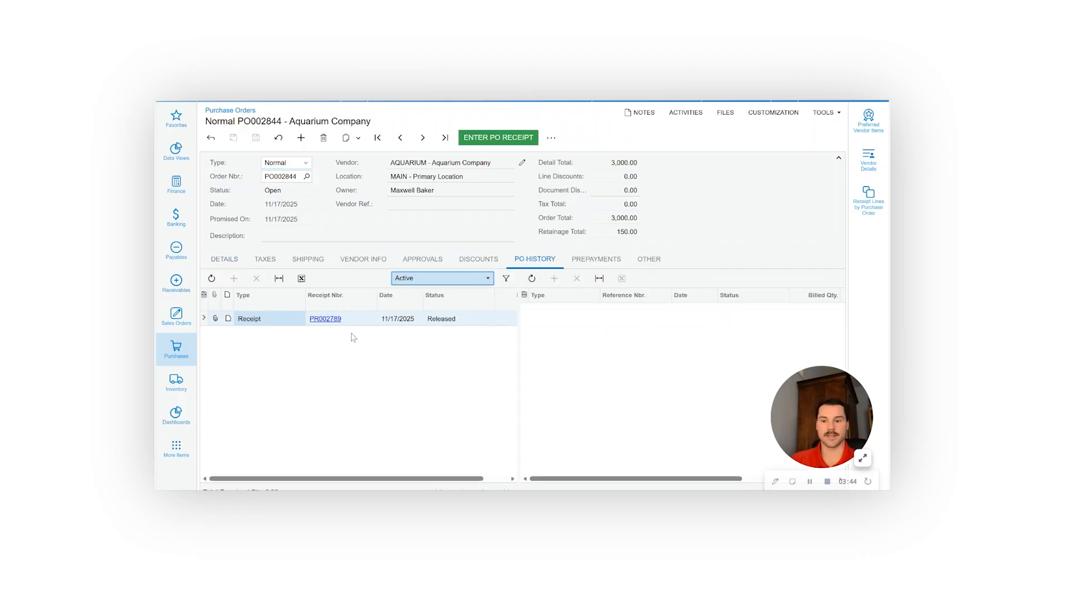
pyautogui.hscroll(1, 399, 350)
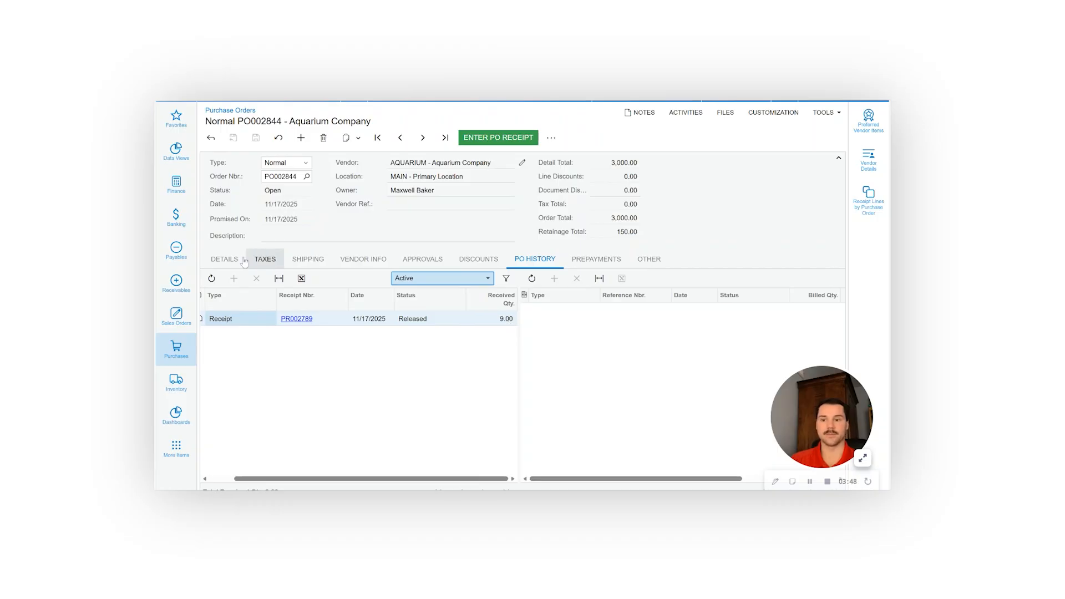
pyautogui.click(224, 259)
pyautogui.hscroll(10, 561, 396)
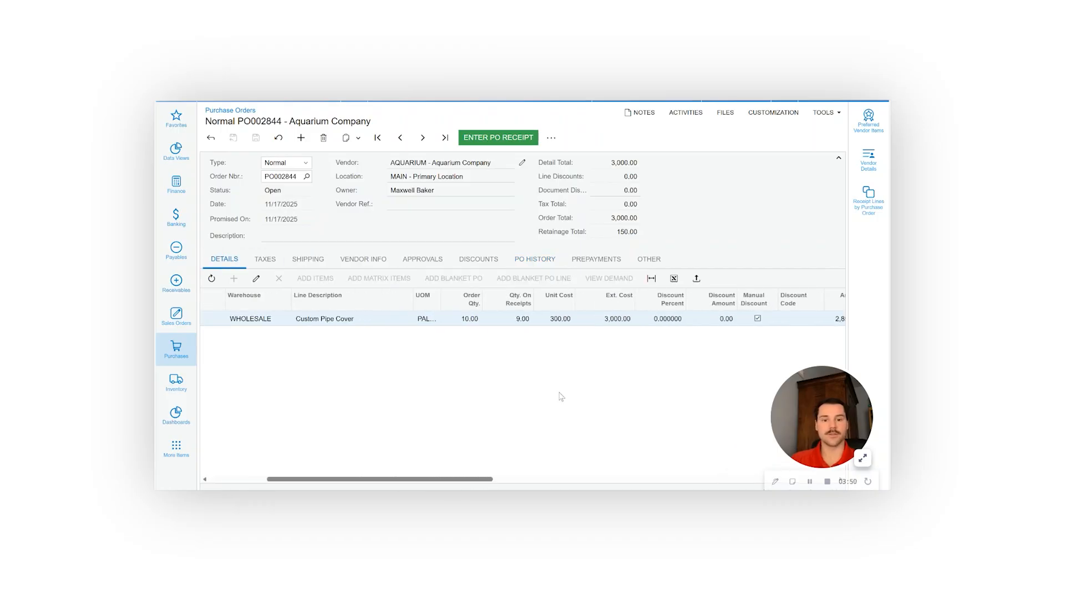
pyautogui.hscroll(10, 561, 396)
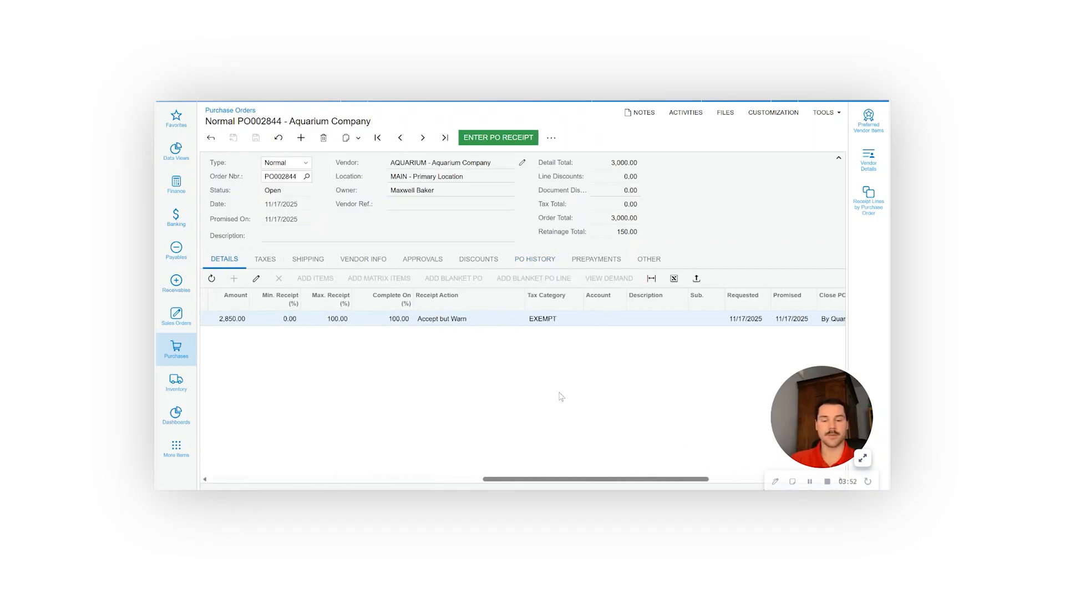
pyautogui.hscroll(1, 562, 396)
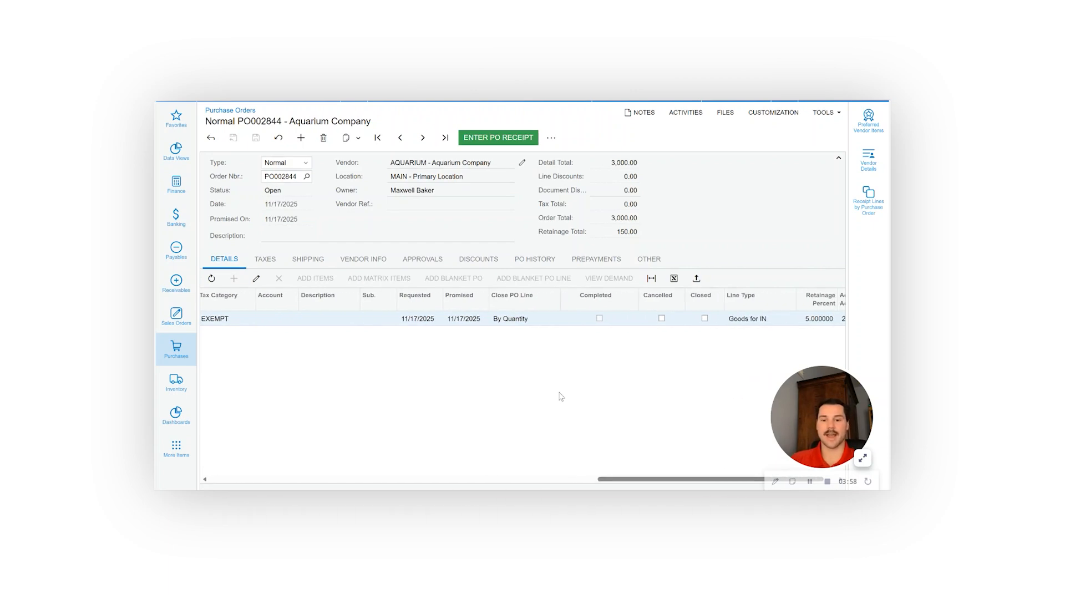
pyautogui.click(499, 138)
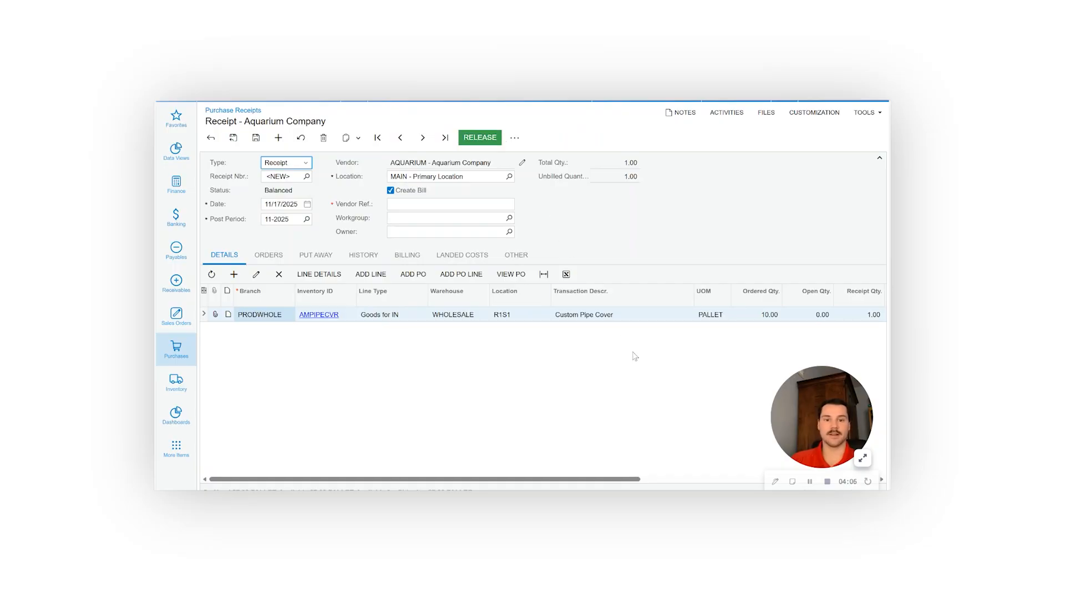
pyautogui.hscroll(1, 633, 352)
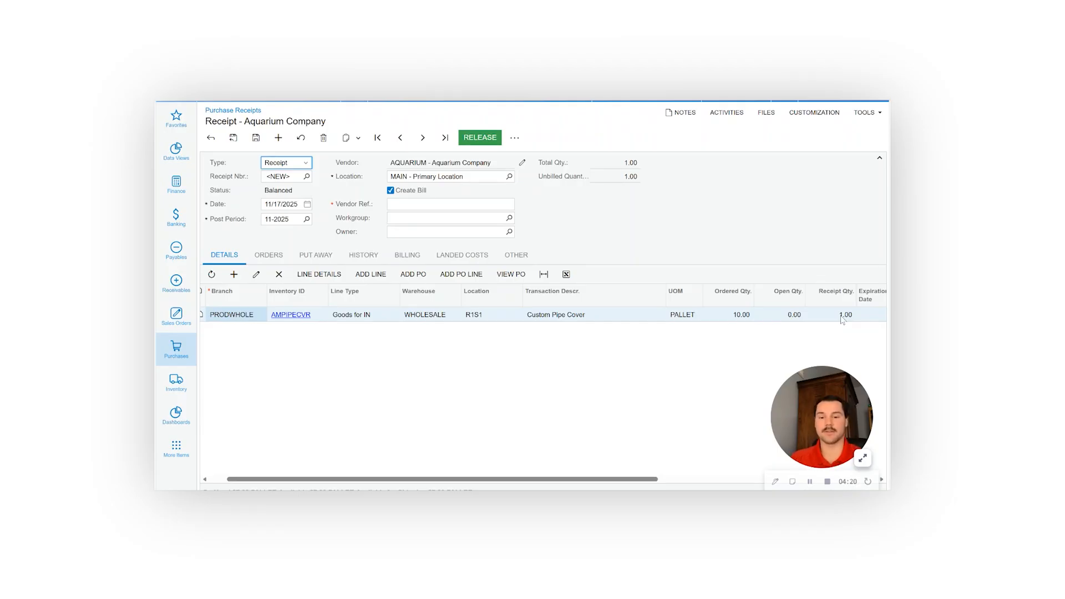
pyautogui.click(301, 139)
pyautogui.click(567, 119)
pyautogui.click(211, 137)
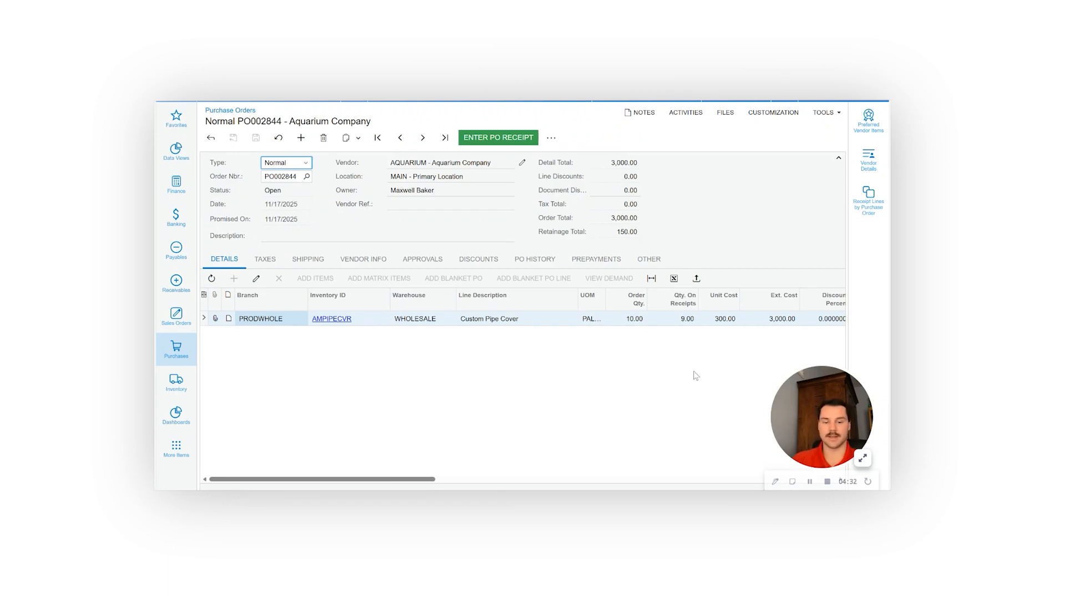
# - Mark the Custom Pipe Cover order line as Closed, save the purchase order and review the line's quantities
pyautogui.hscroll(5, 696, 375)
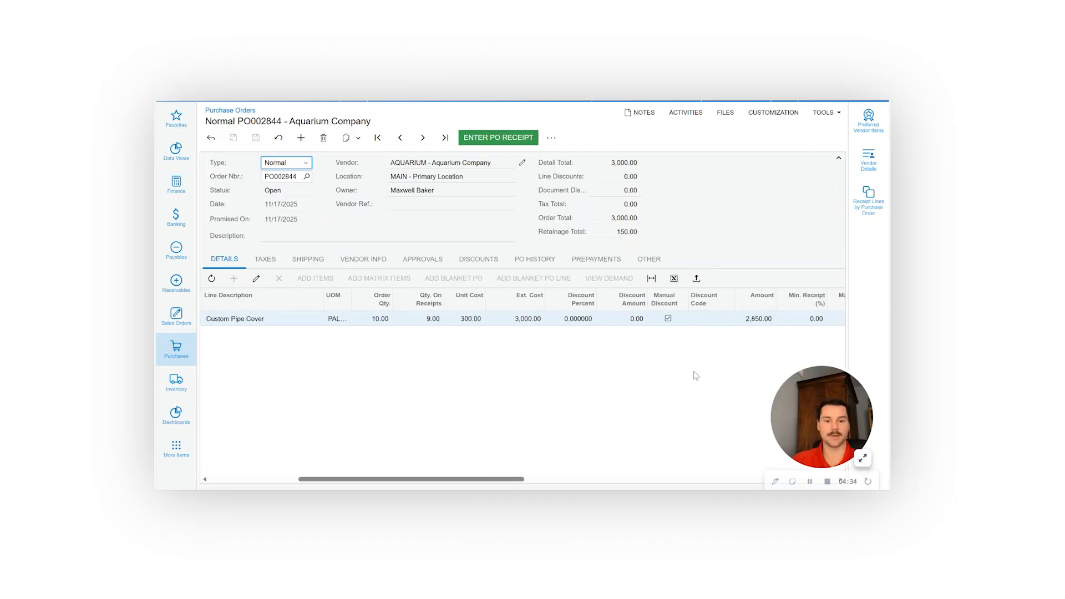
pyautogui.hscroll(6, 696, 375)
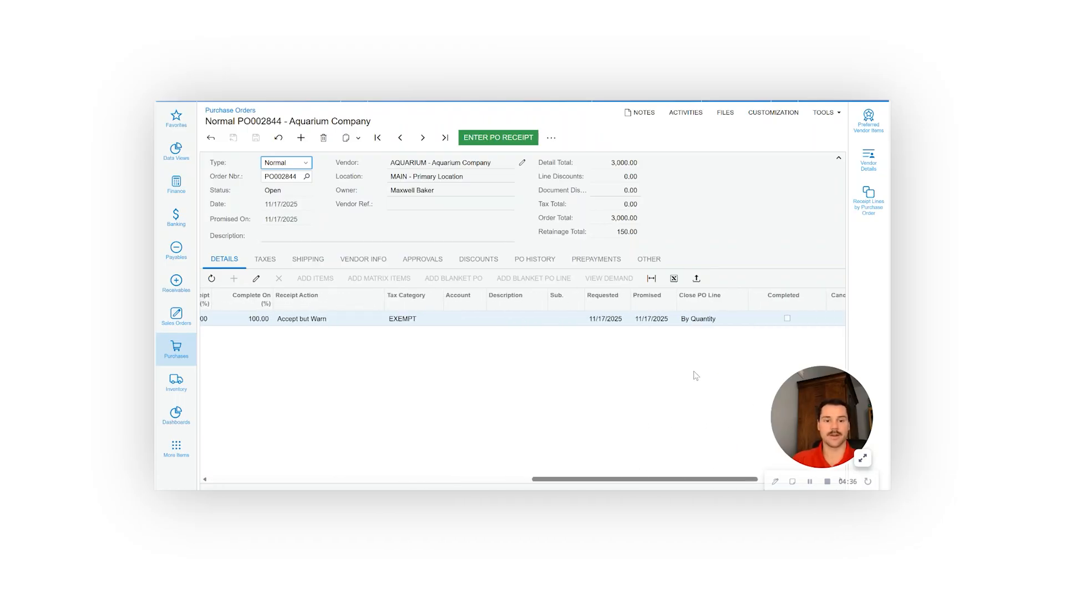
pyautogui.hscroll(1, 696, 375)
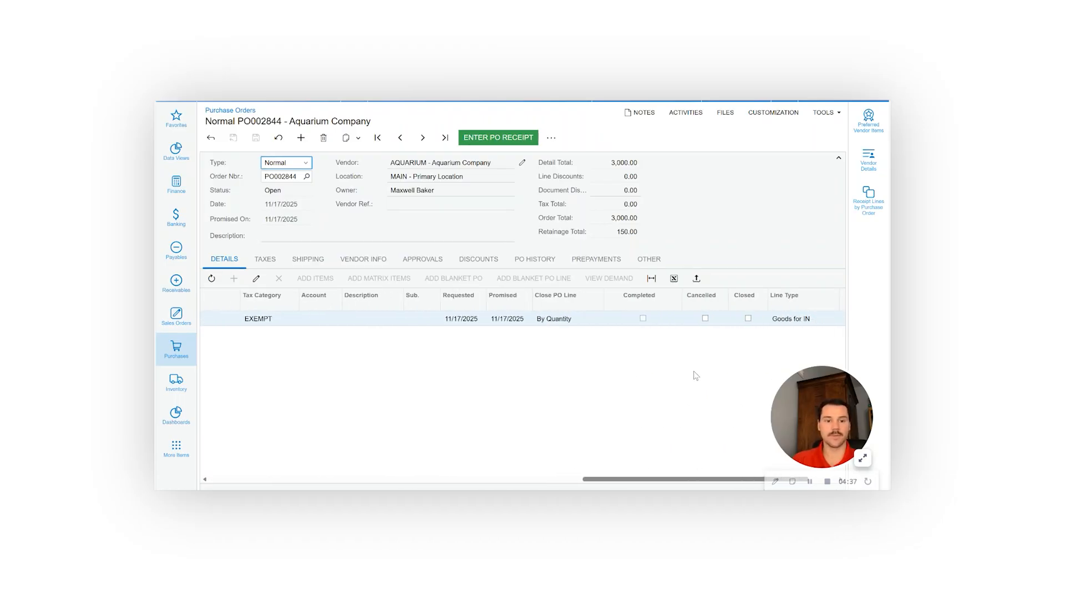
pyautogui.click(748, 319)
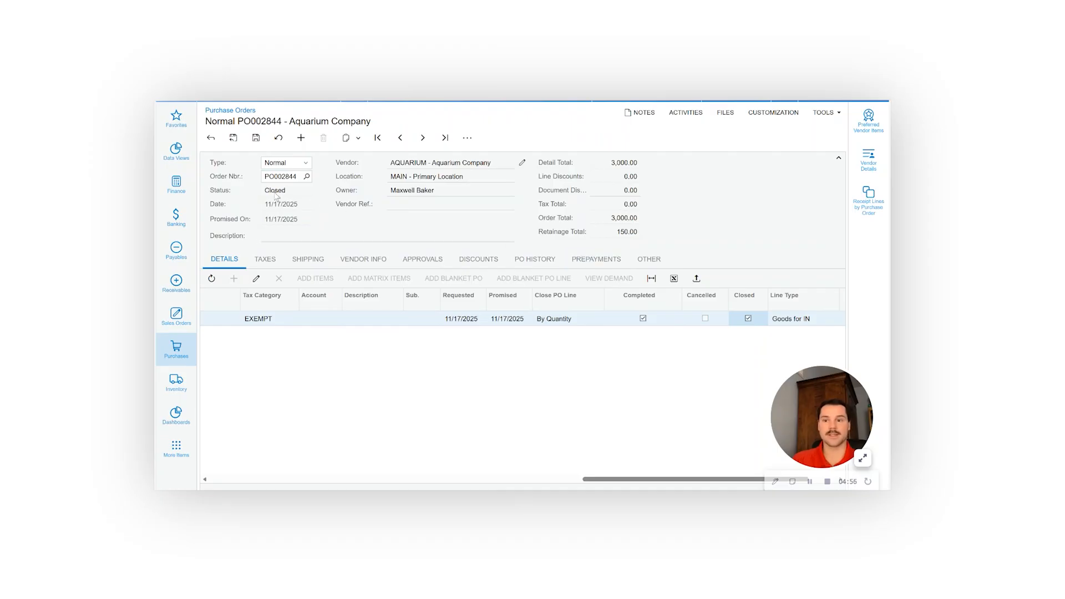
pyautogui.click(256, 137)
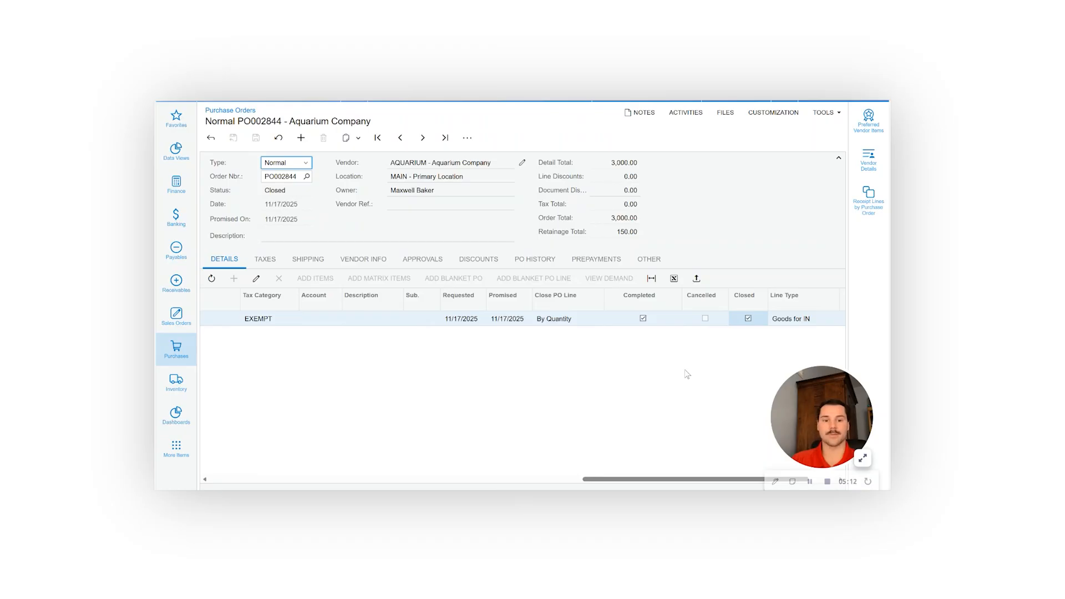
pyautogui.hscroll(-5, 685, 375)
pyautogui.hscroll(-6, 685, 375)
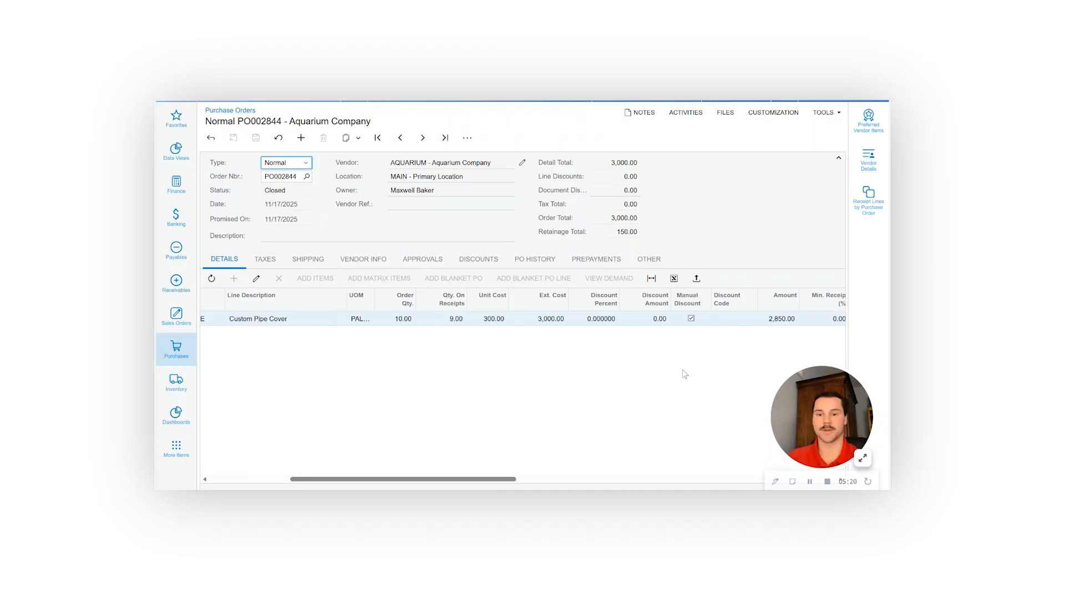
# - Try to reopen the closed Aquarium Company purchase order by taking it off hold and approving it with its line settings untouched
pyautogui.hscroll(-3, 579, 366)
pyautogui.click(467, 137)
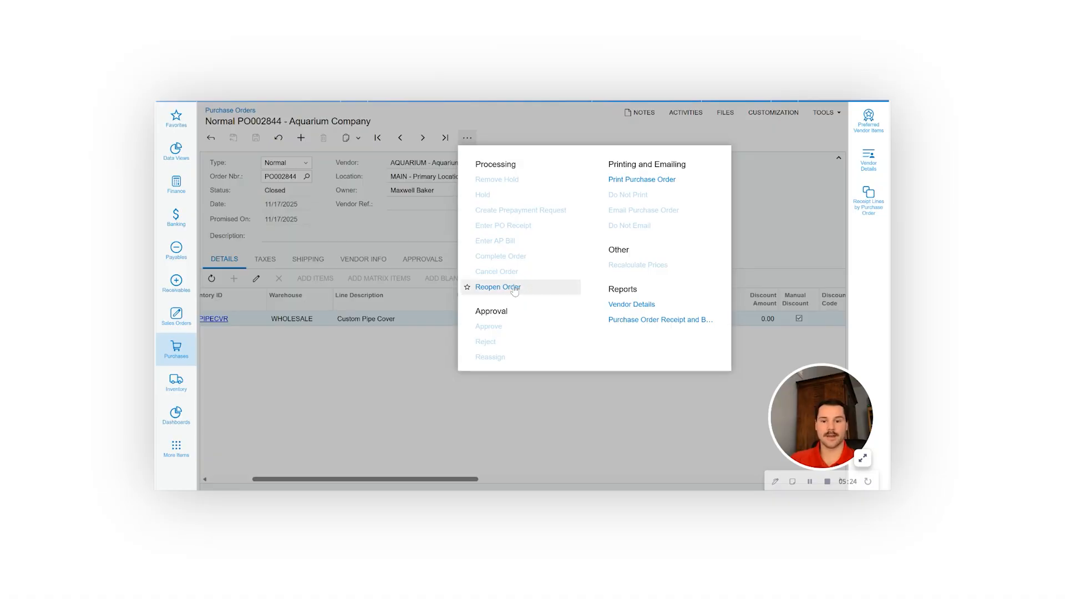
pyautogui.click(516, 288)
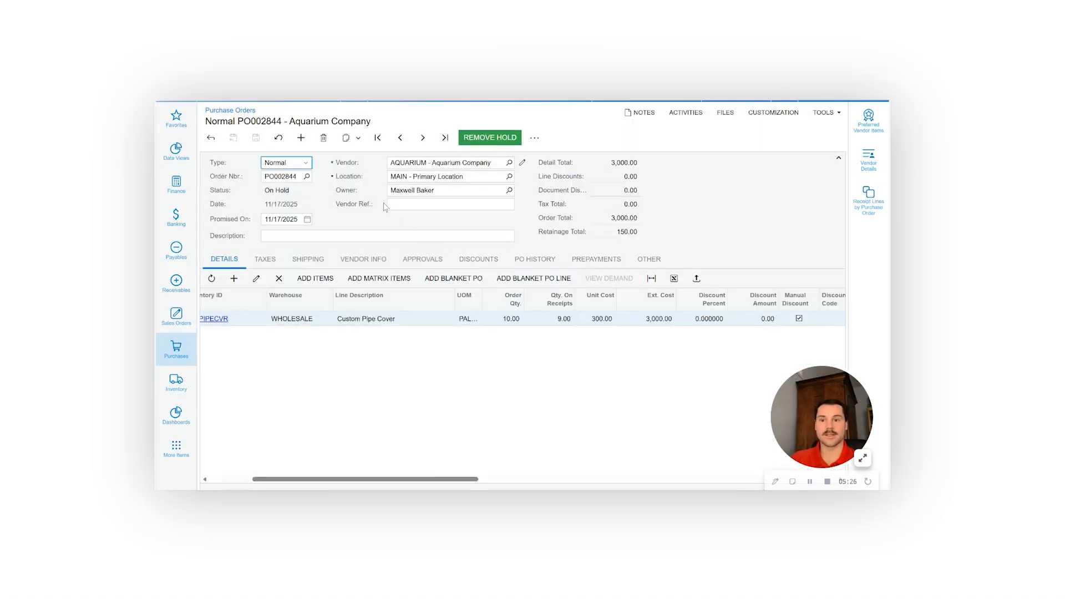
pyautogui.click(481, 143)
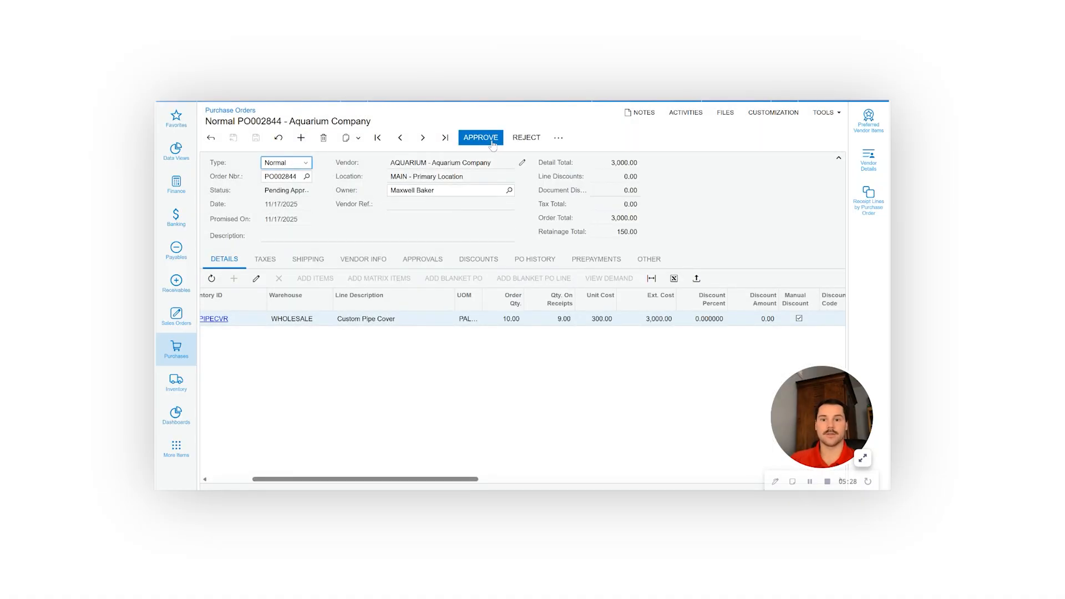
pyautogui.click(488, 139)
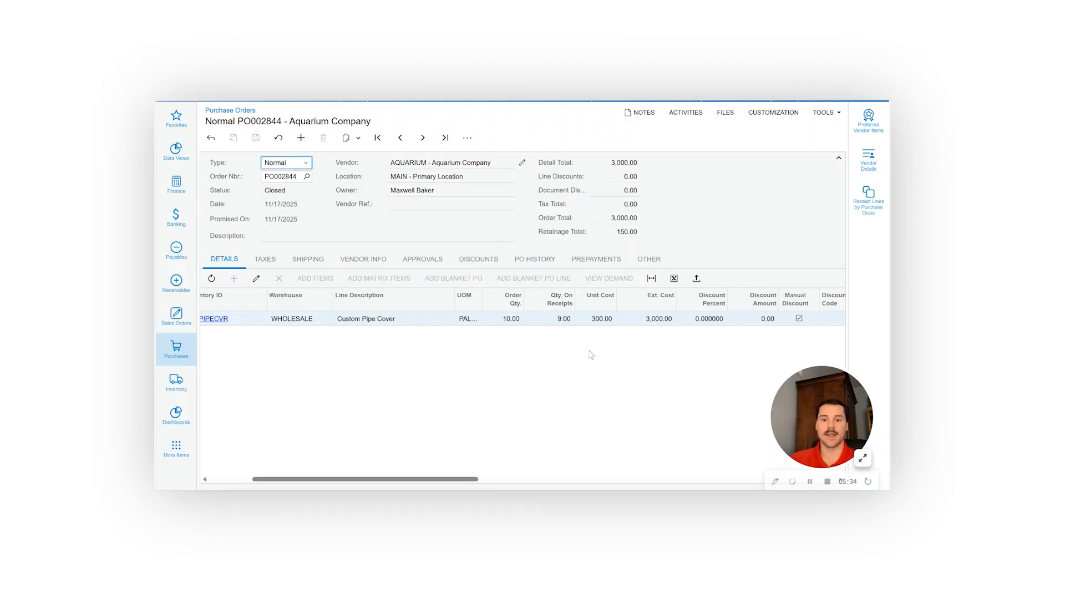
# - Check the Custom Pipe Cover line's Completed and Closed settings and reopen the purchase order
pyautogui.hscroll(3, 590, 355)
pyautogui.hscroll(6, 590, 355)
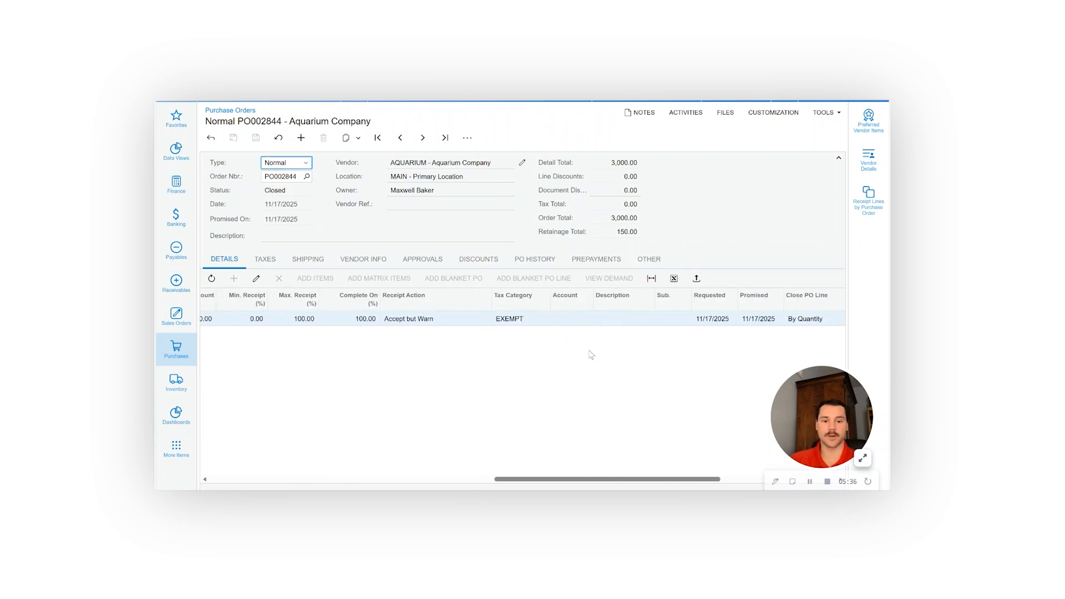
pyautogui.hscroll(2, 591, 355)
pyautogui.click(724, 319)
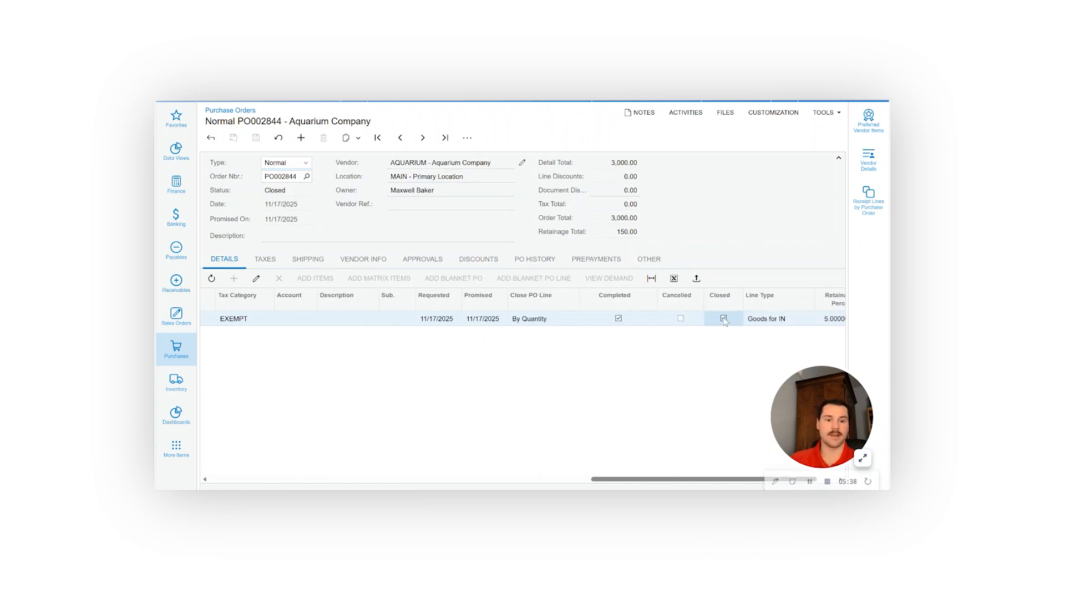
pyautogui.click(467, 138)
pyautogui.click(502, 287)
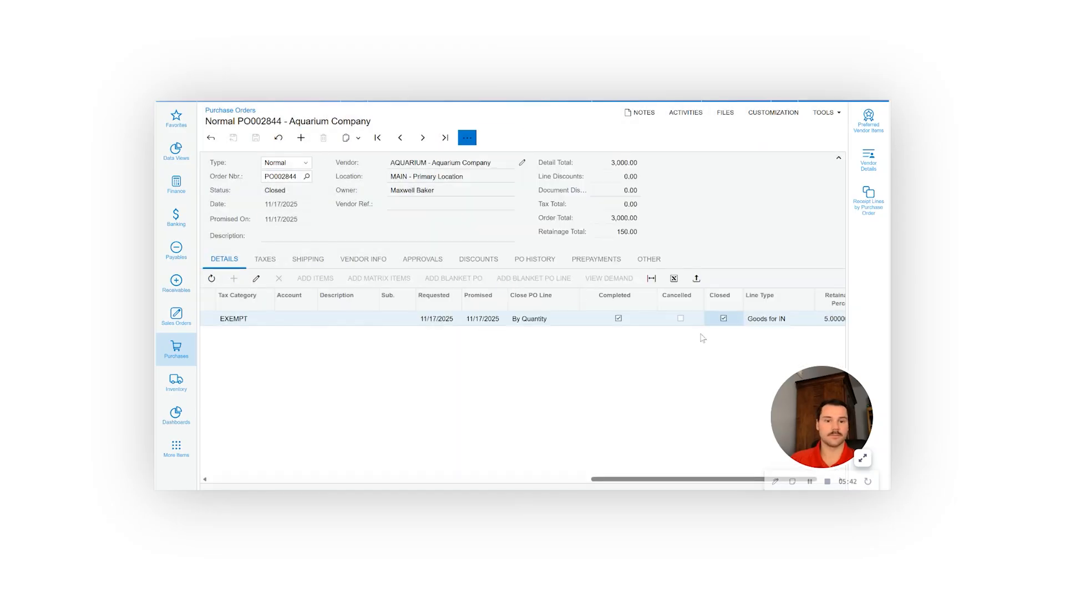
# - Clear the line's Closed and Completed flags, save the purchase order and bring it back to Open status
pyautogui.click(723, 319)
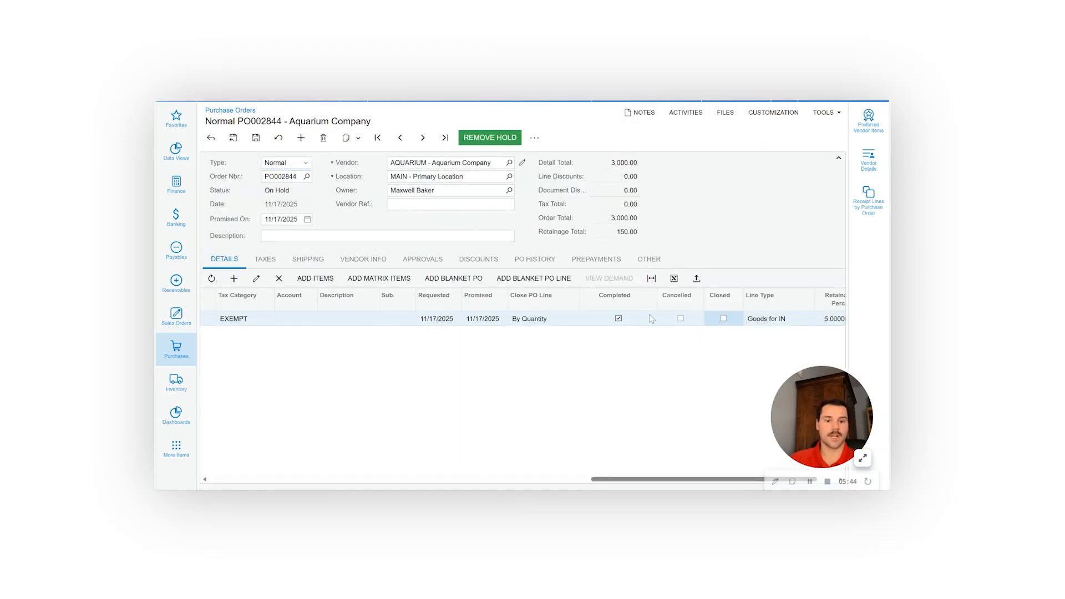
pyautogui.click(619, 319)
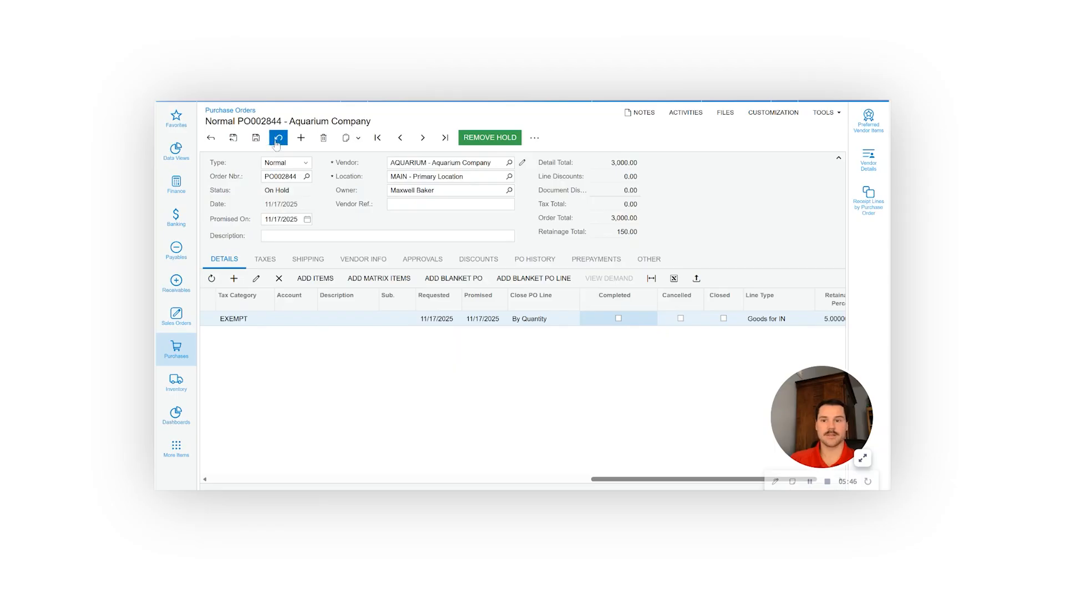
pyautogui.click(256, 138)
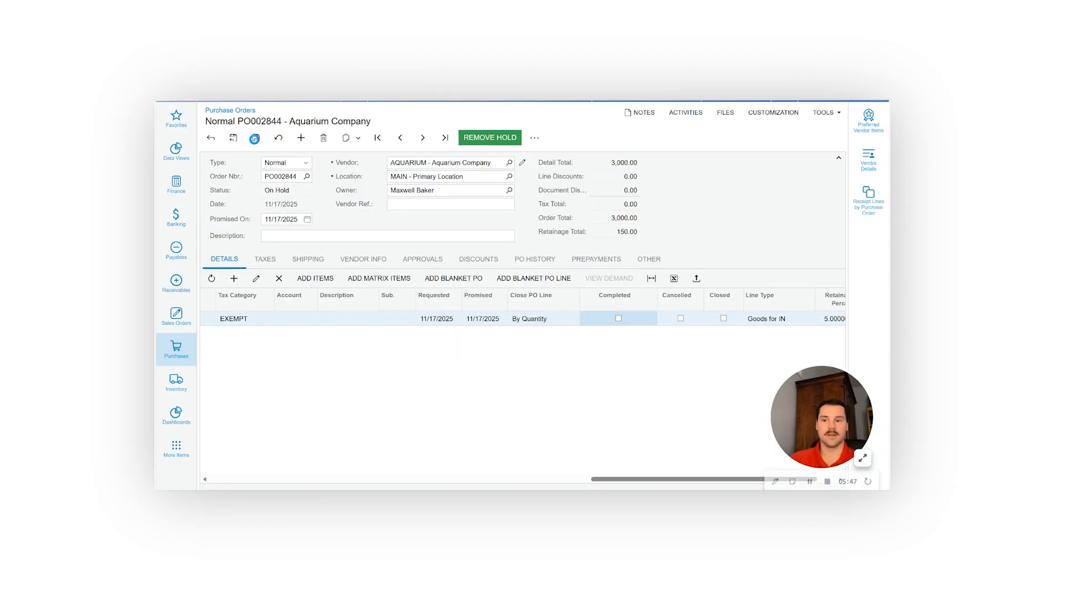
pyautogui.click(486, 139)
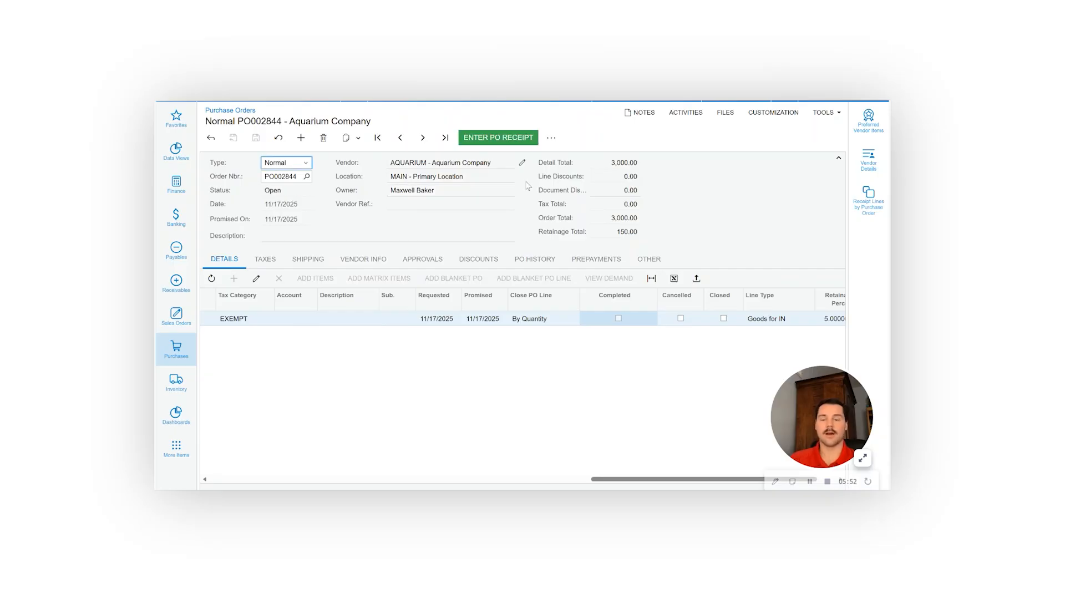
# - Create a purchase receipt from the reopened order, set the Custom Pipe Cover receipt quantity to 2 and check the quantity warning
pyautogui.click(506, 139)
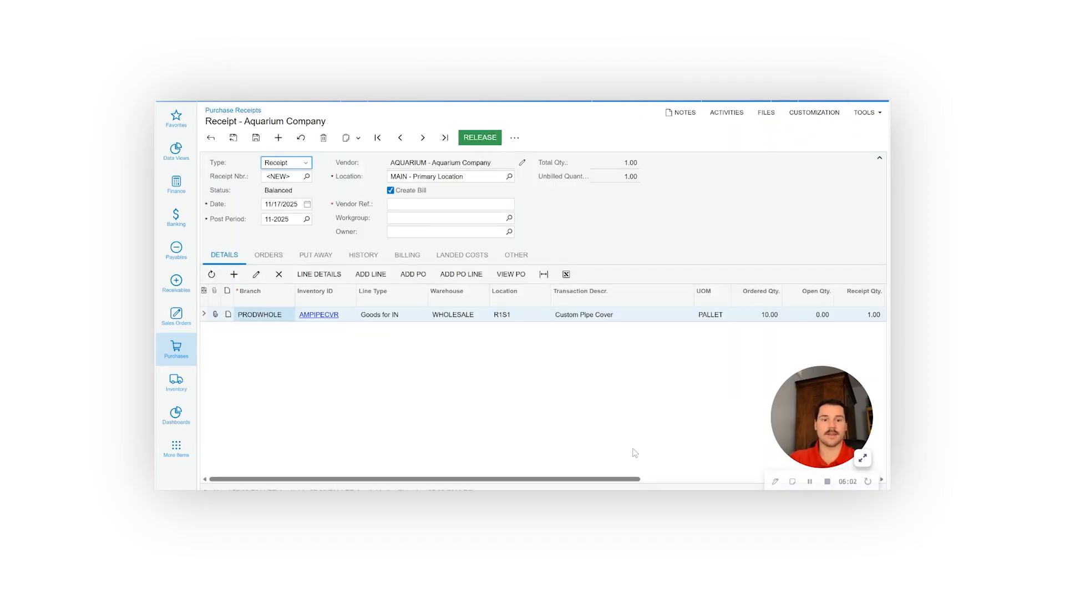
pyautogui.hscroll(1, 713, 386)
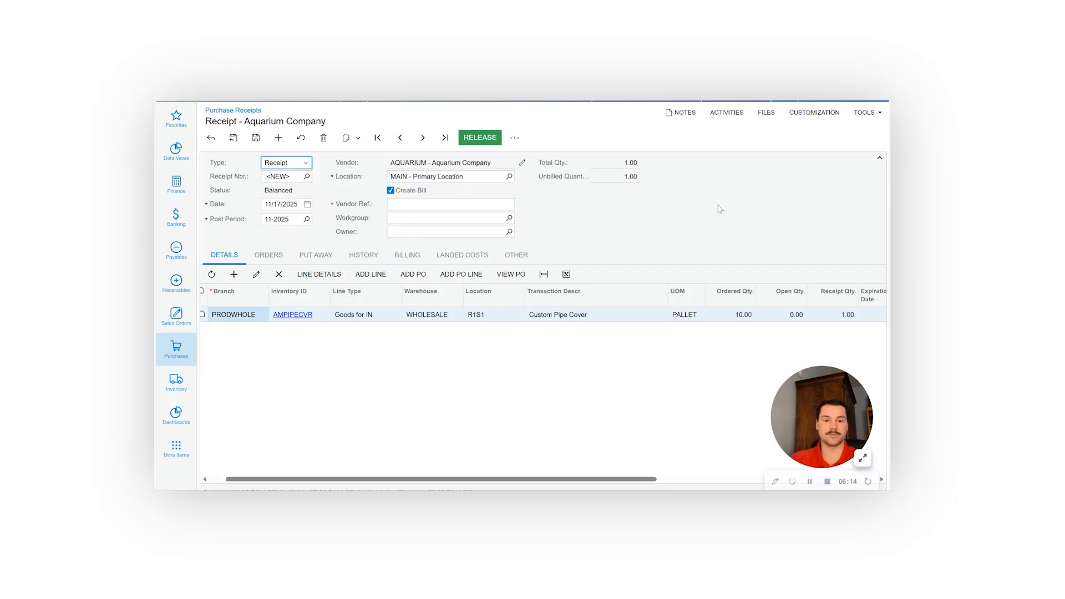
pyautogui.click(847, 319)
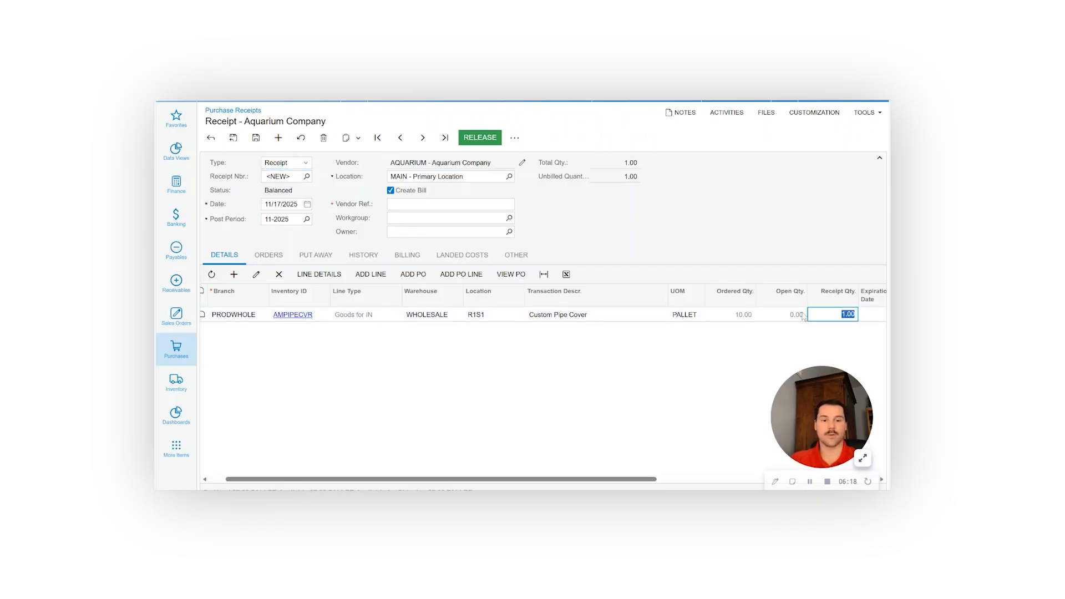
pyautogui.write('2')
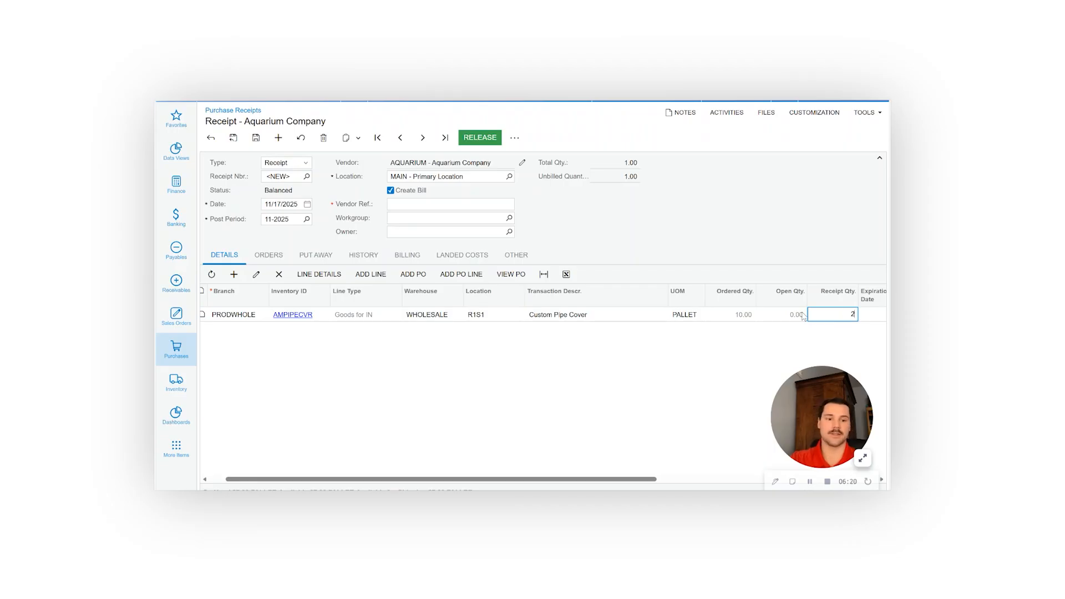
pyautogui.press('Tab')
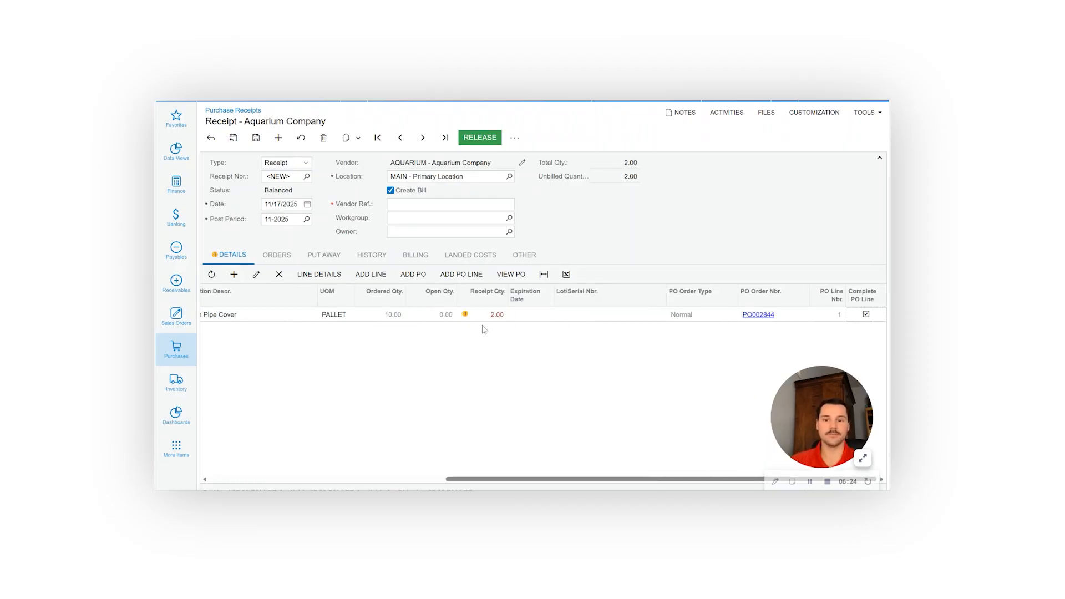
pyautogui.moveTo(464, 315)
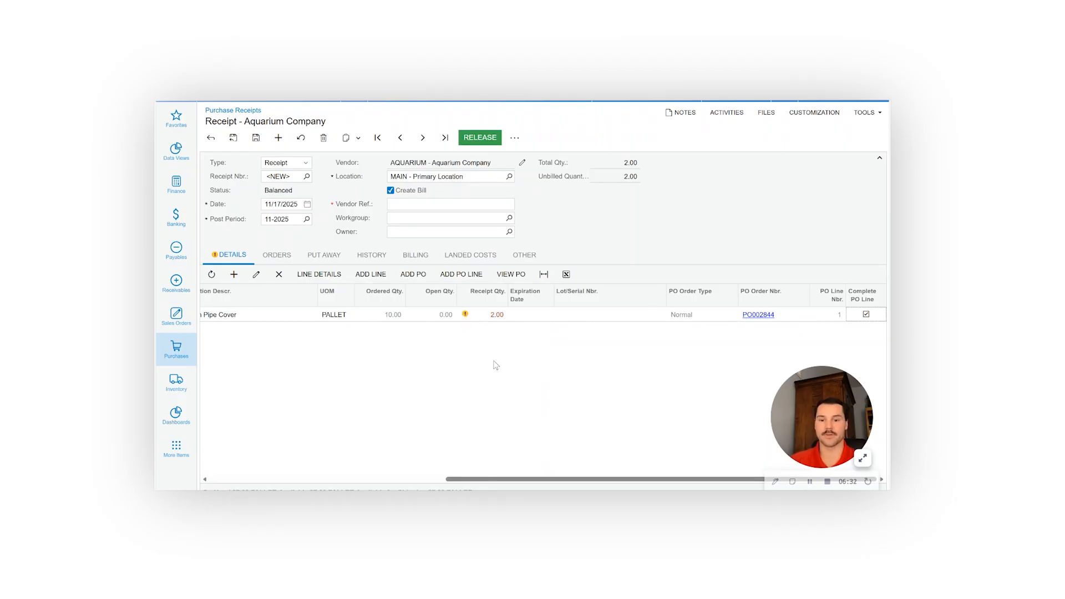
# - Turn off Create Bill on the new receipt, and save and release it
pyautogui.hscroll(-3, 494, 363)
pyautogui.hscroll(-3, 495, 364)
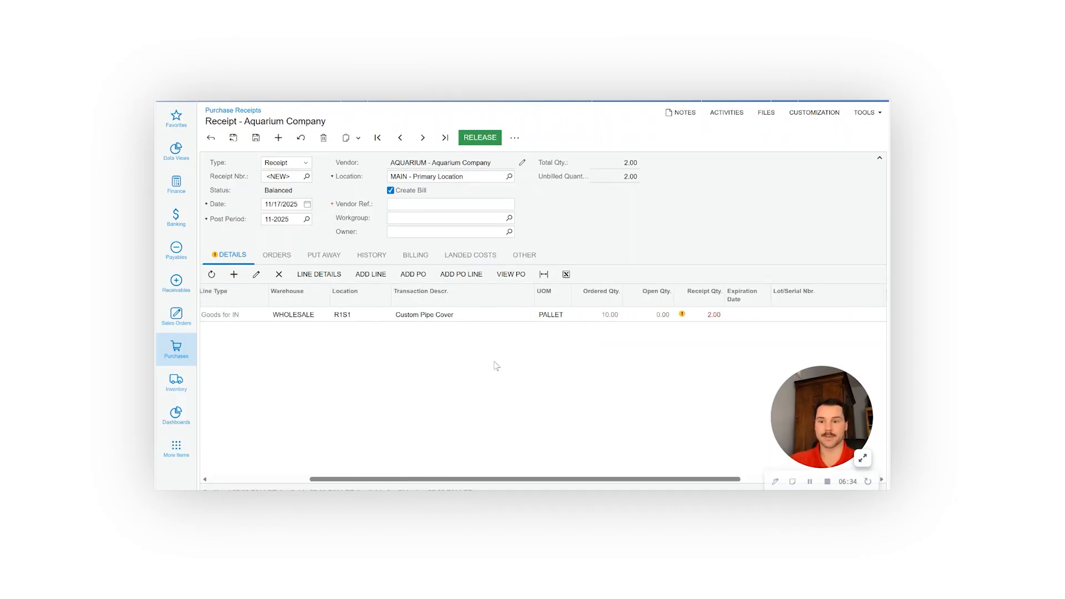
pyautogui.click(391, 190)
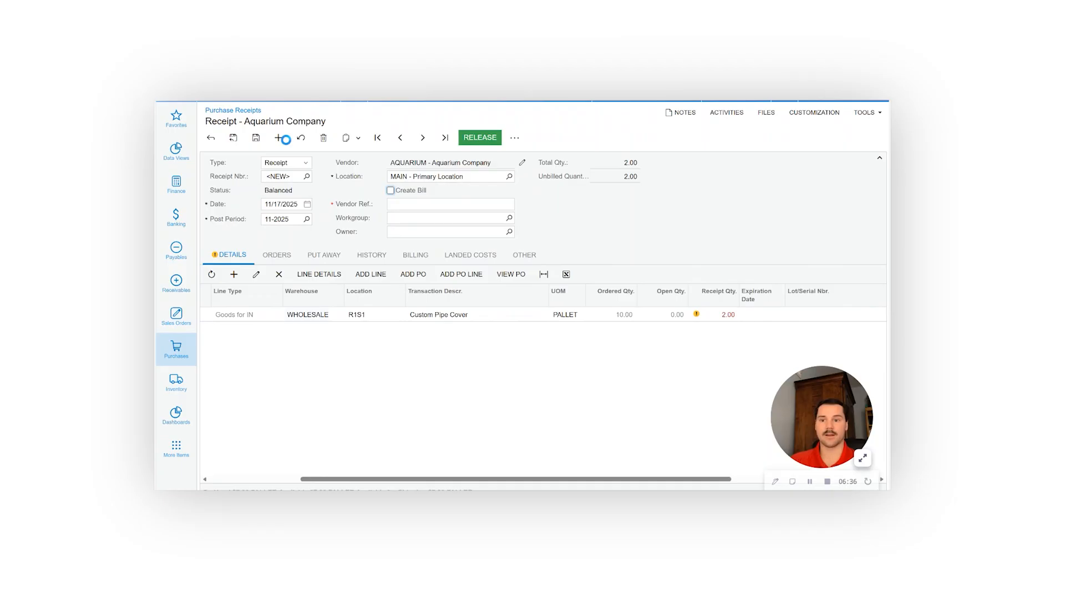
pyautogui.click(256, 138)
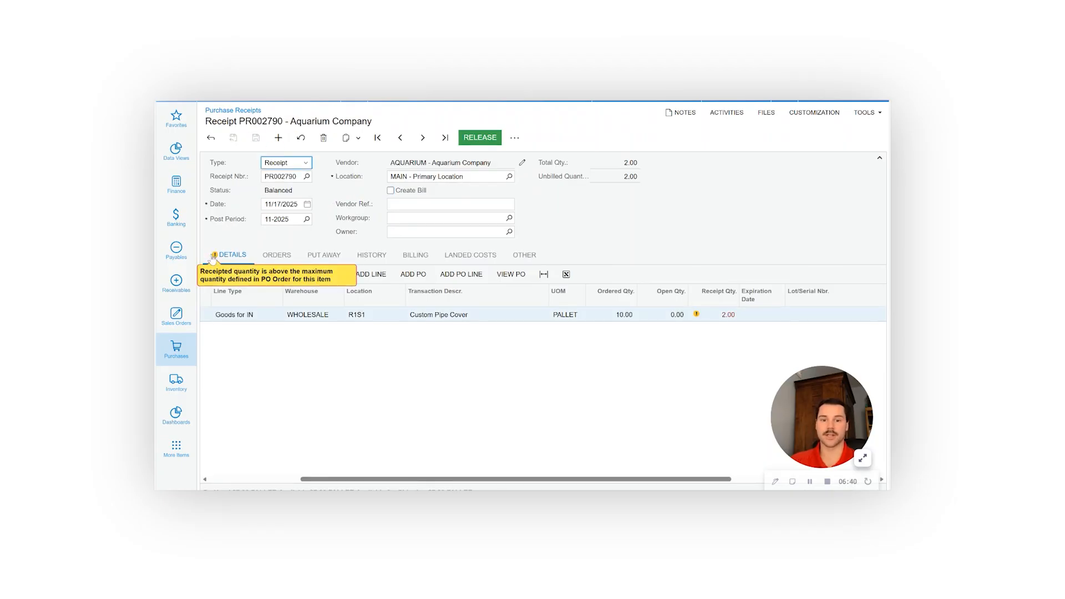
pyautogui.click(485, 136)
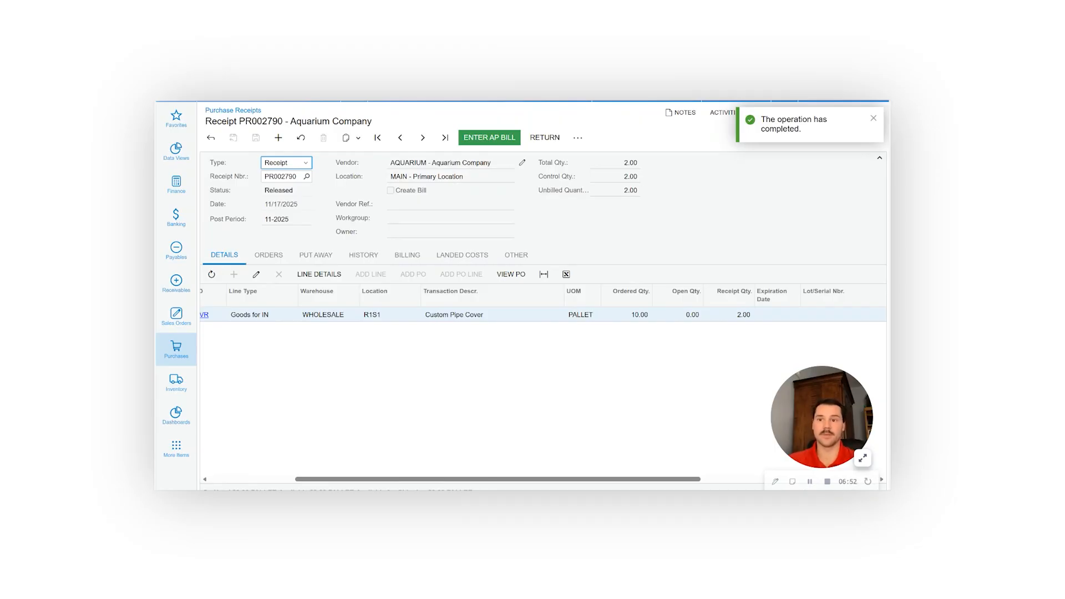
# - Open the Purchase Orders list separately and bring up the Aquarium Company order to review its quantity on receipts
pyautogui.click(177, 350)
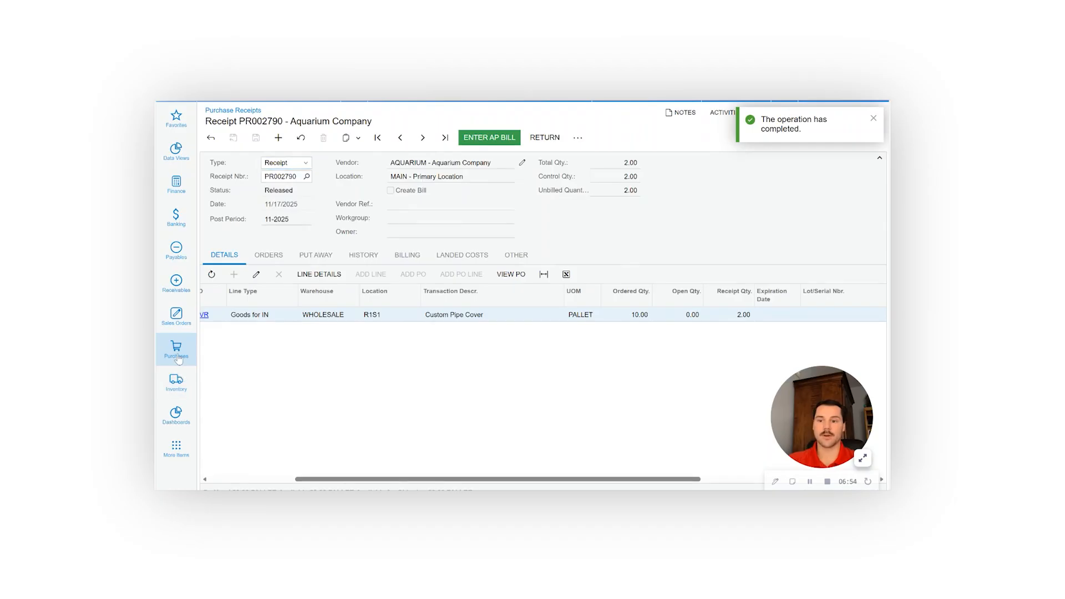
pyautogui.rightClick(282, 243)
pyautogui.click(279, 262)
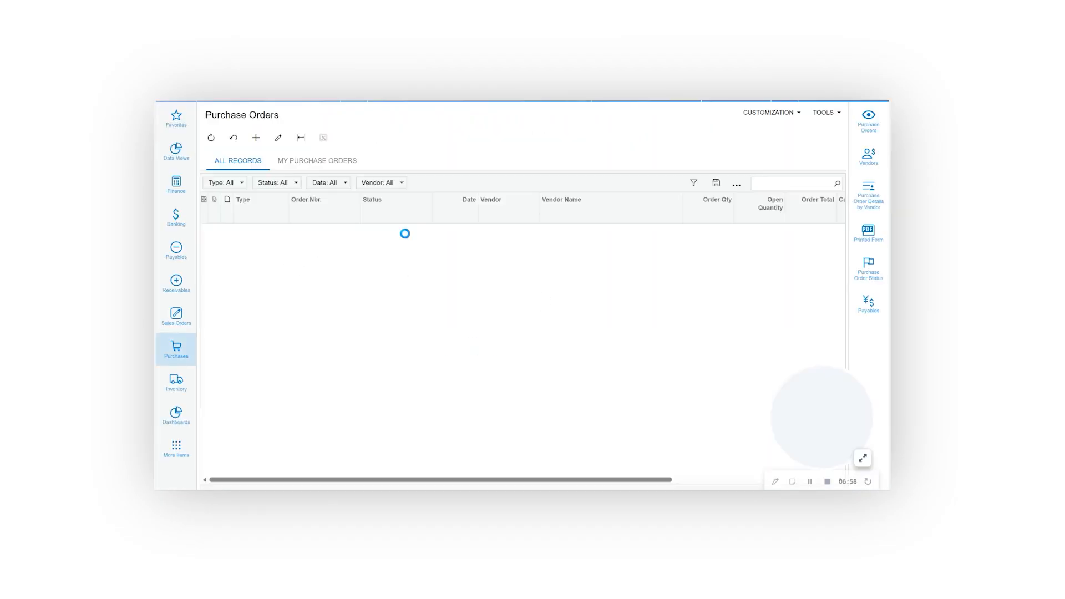
pyautogui.click(307, 233)
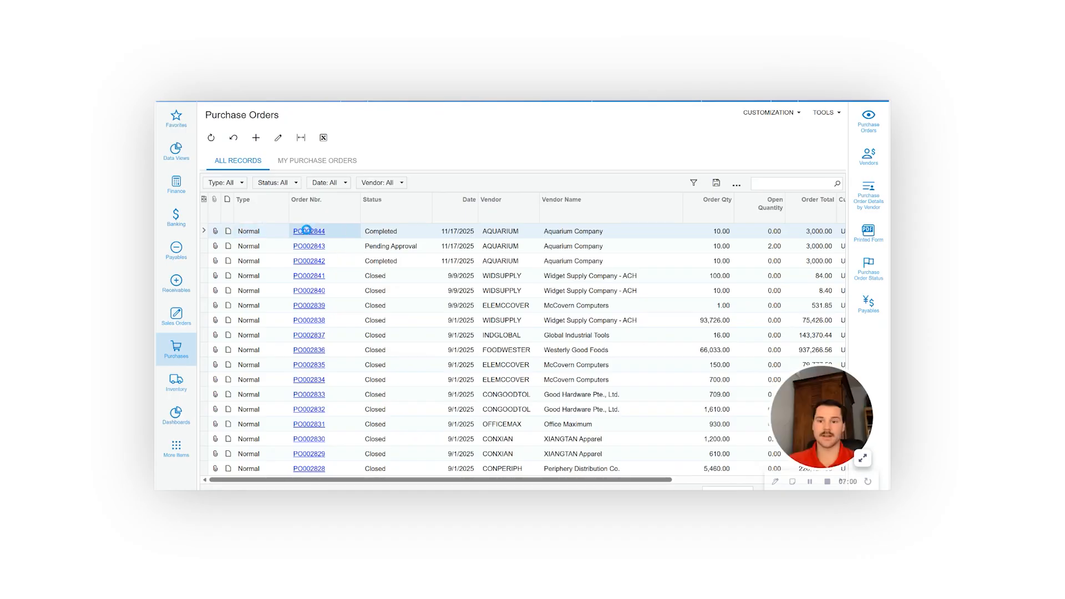
pyautogui.click(308, 232)
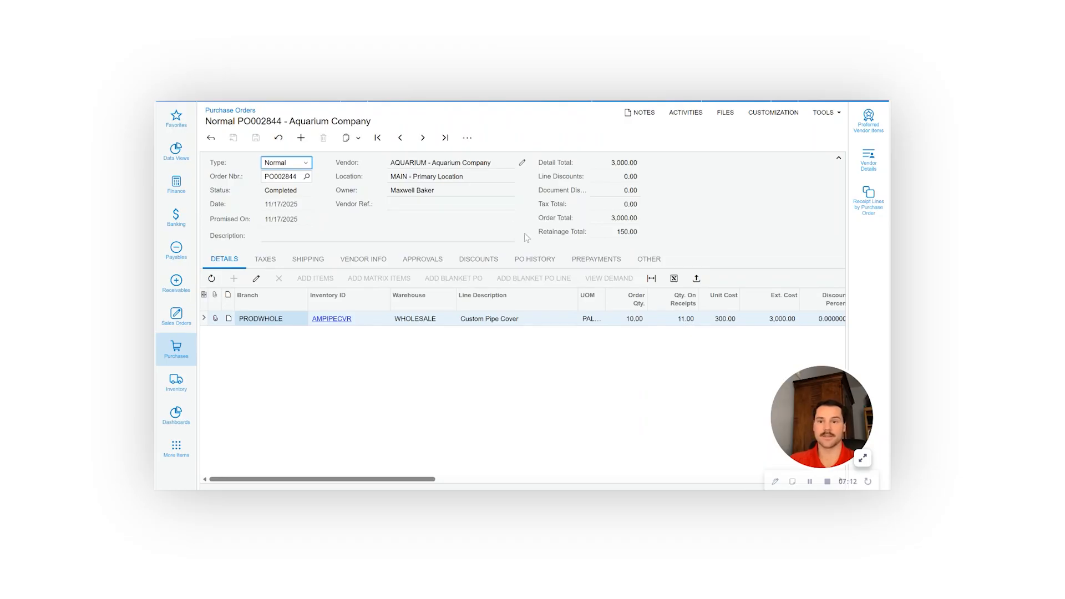
# - Go back to the released receipt, select its Custom Pipe Cover line and create a return for it
pyautogui.click(386, 101)
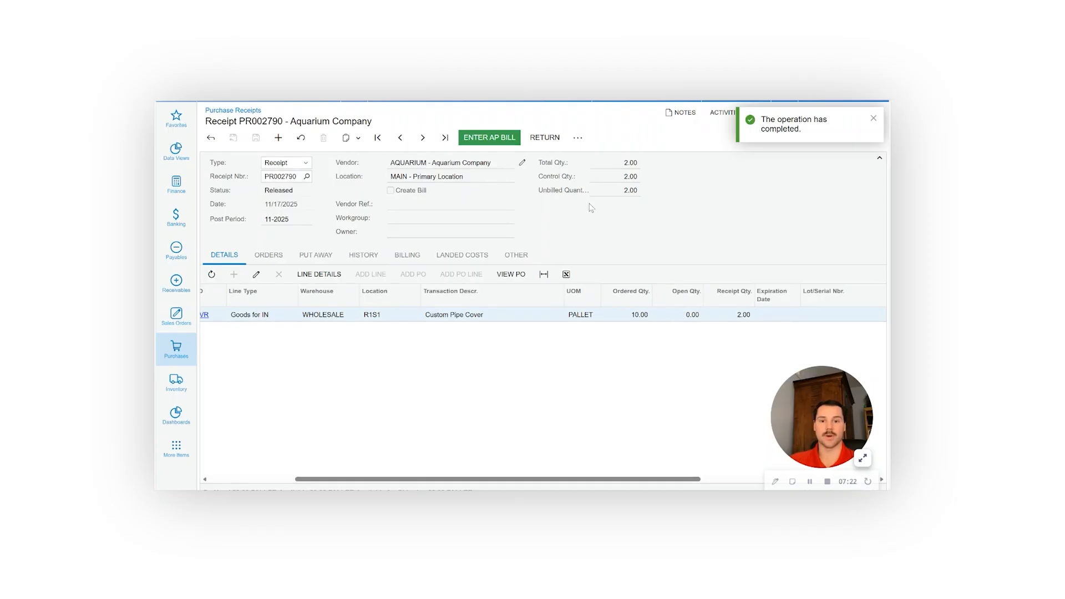
pyautogui.click(544, 140)
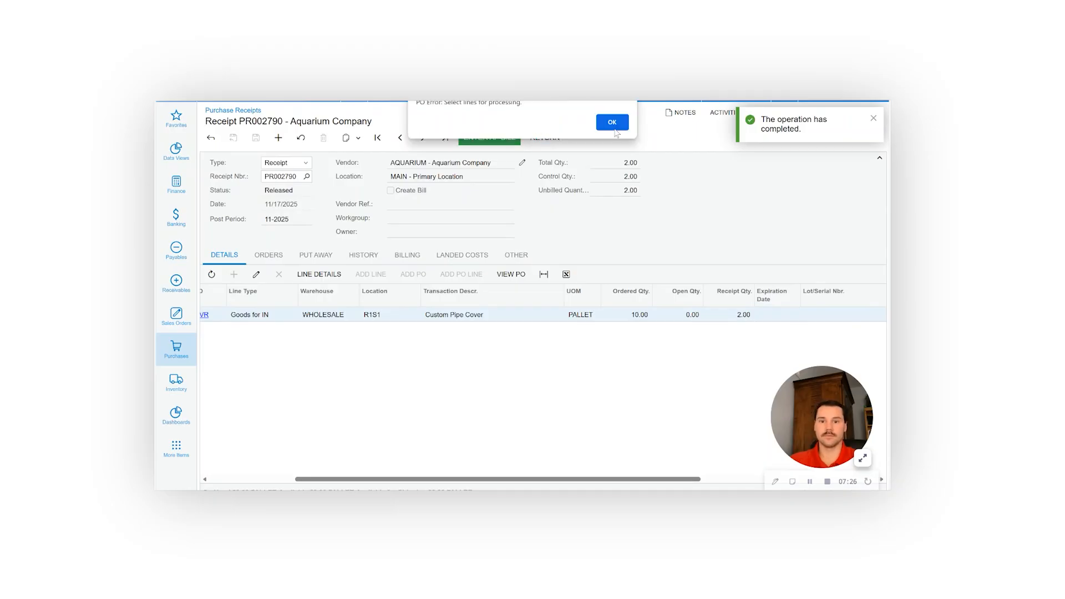
pyautogui.click(612, 123)
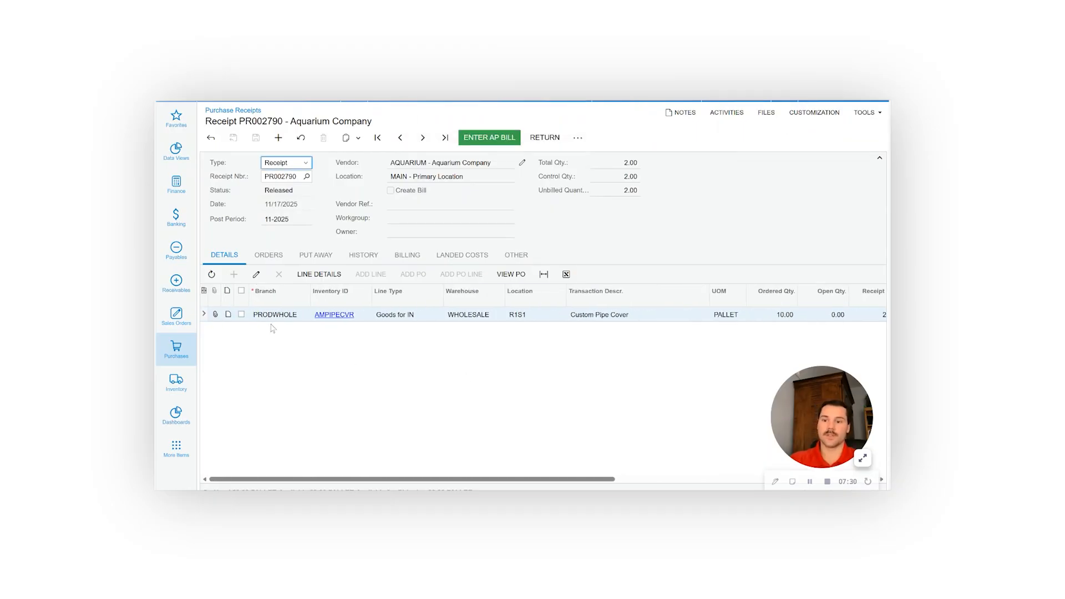
pyautogui.click(242, 315)
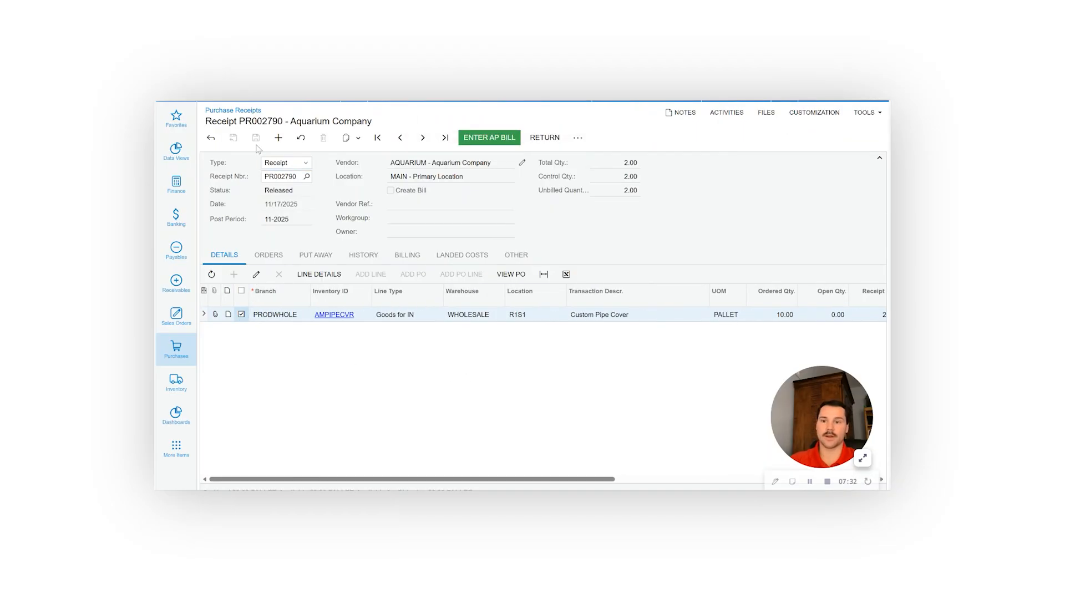
pyautogui.click(531, 140)
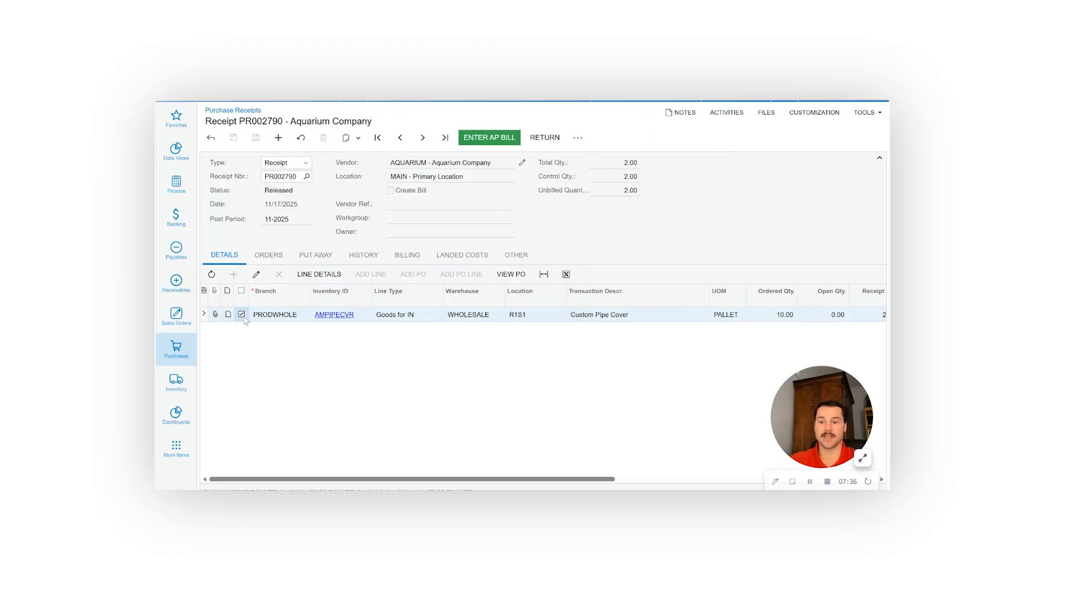
pyautogui.click(544, 138)
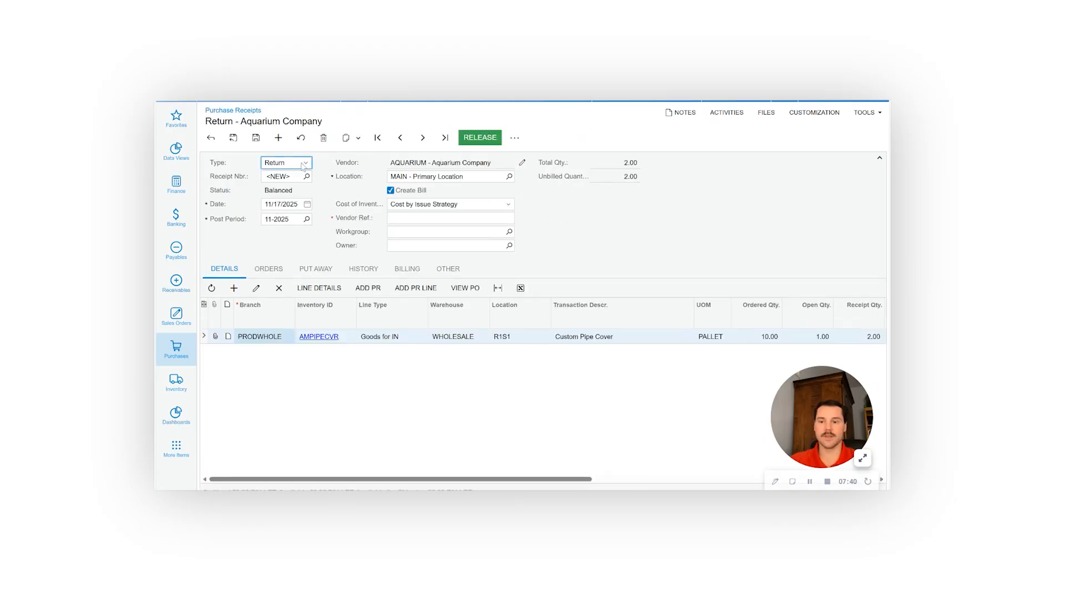
# - Keep the document type as Return and turn off Create Bill for the new return
pyautogui.click(287, 166)
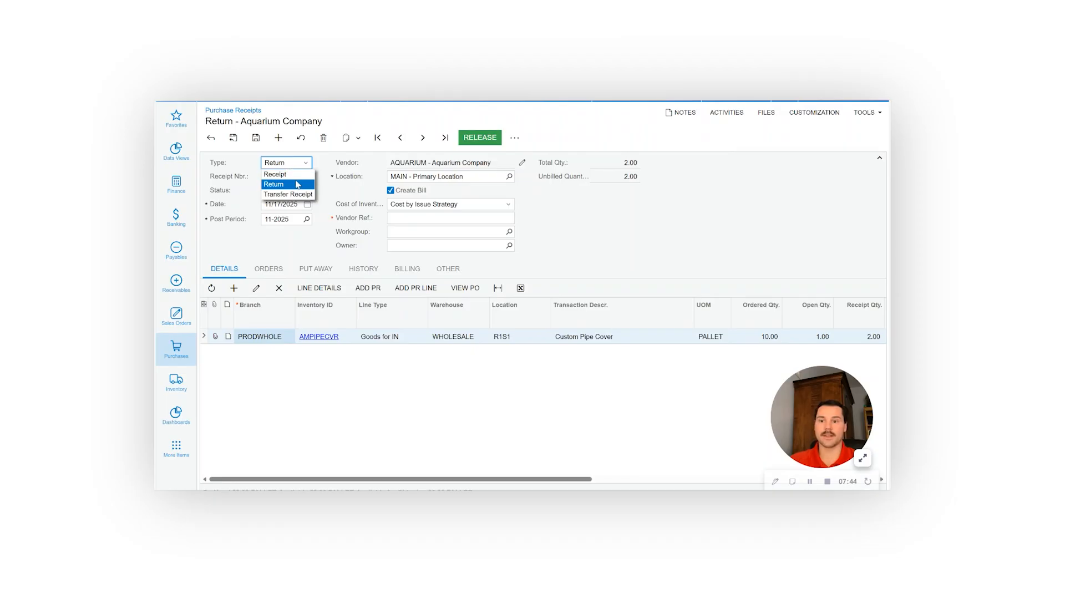
pyautogui.click(240, 179)
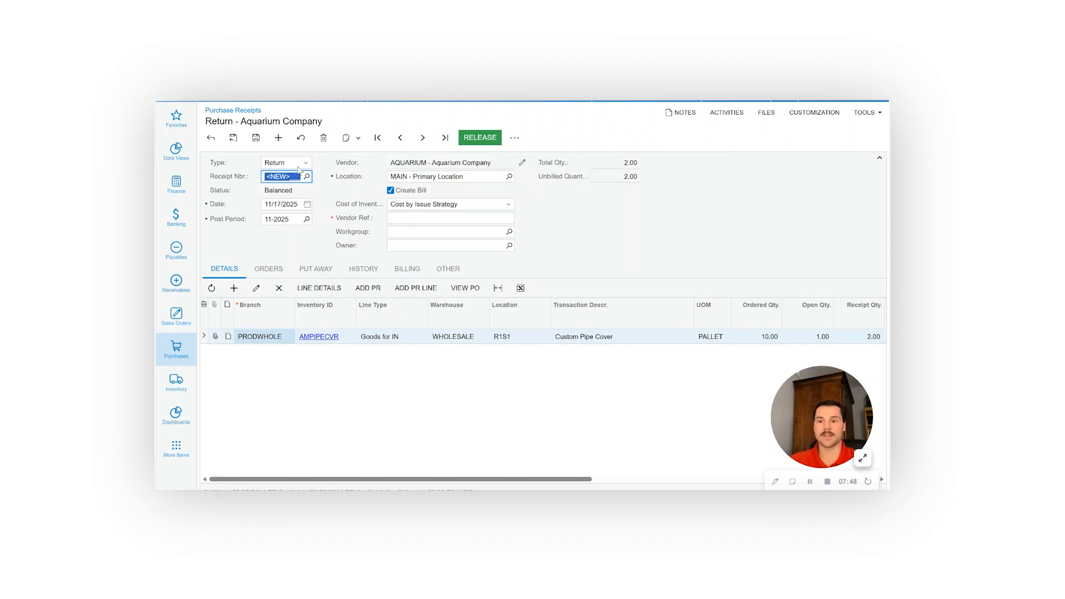
pyautogui.click(390, 191)
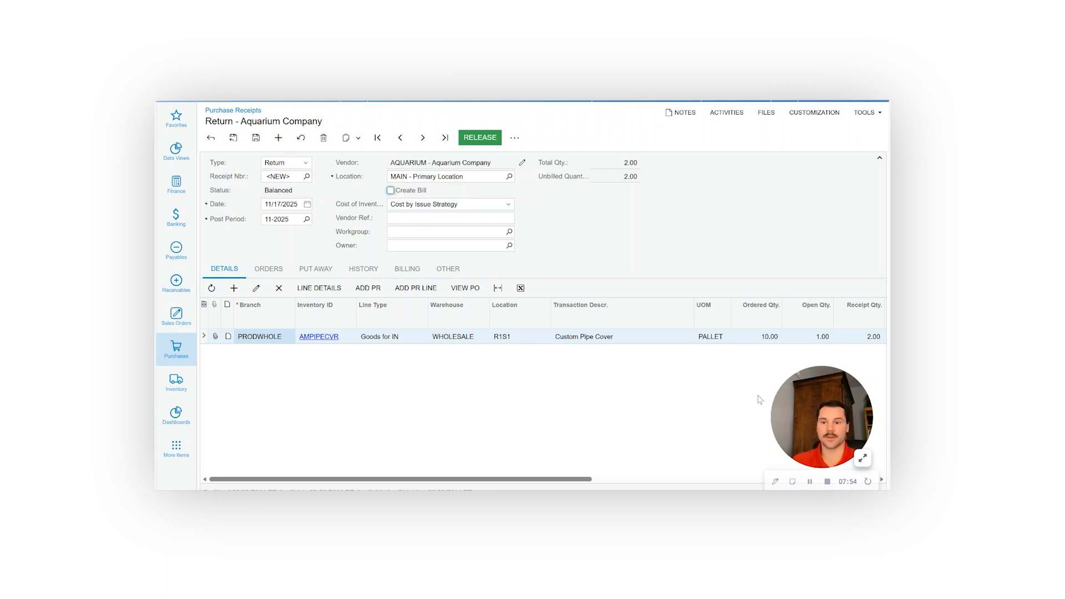
# - Set the receipt quantity of the Custom Pipe Cover return line to 1, and save and release the return
pyautogui.hscroll(1, 741, 397)
pyautogui.hscroll(1, 741, 397)
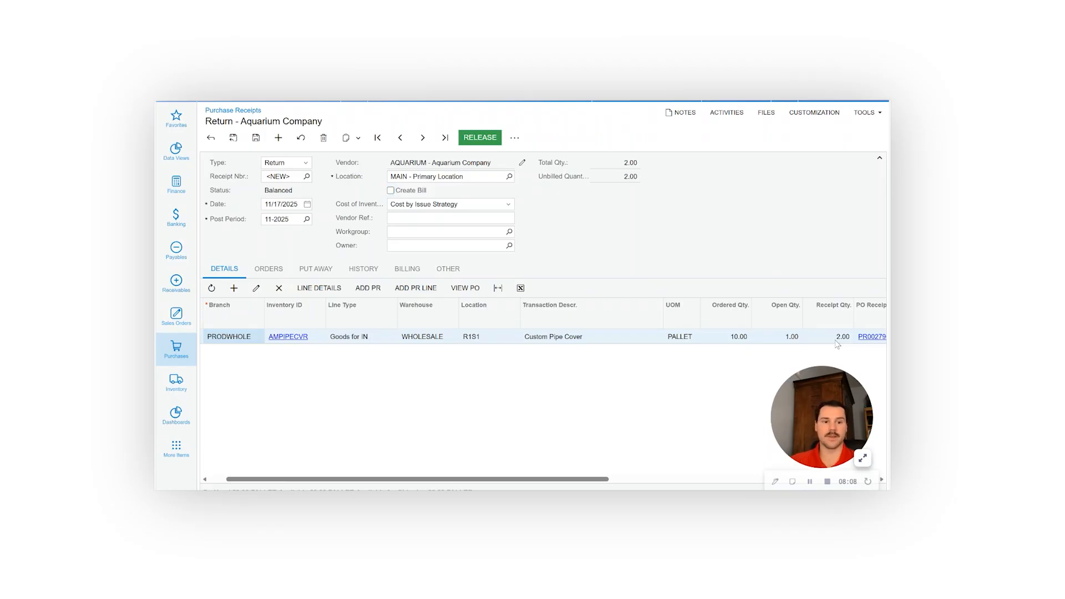
pyautogui.click(837, 338)
pyautogui.write('1')
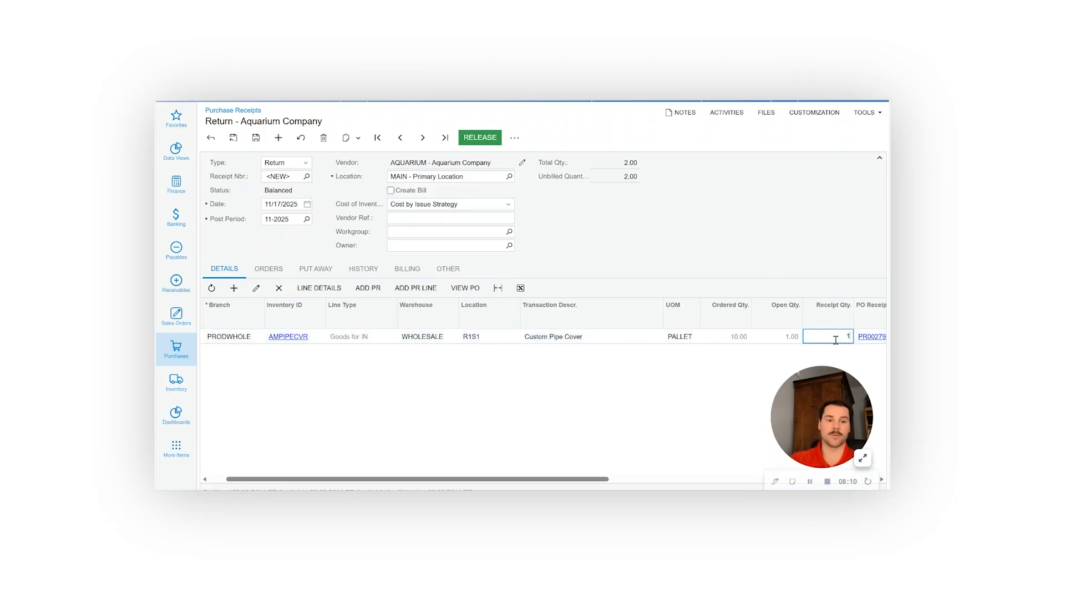
pyautogui.press('Tab')
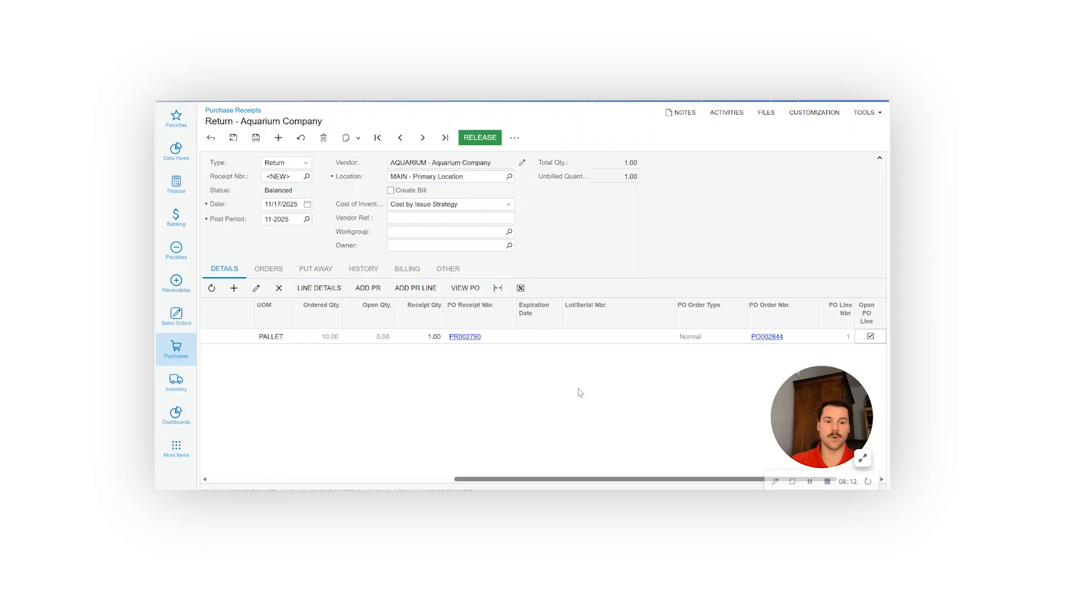
pyautogui.click(256, 139)
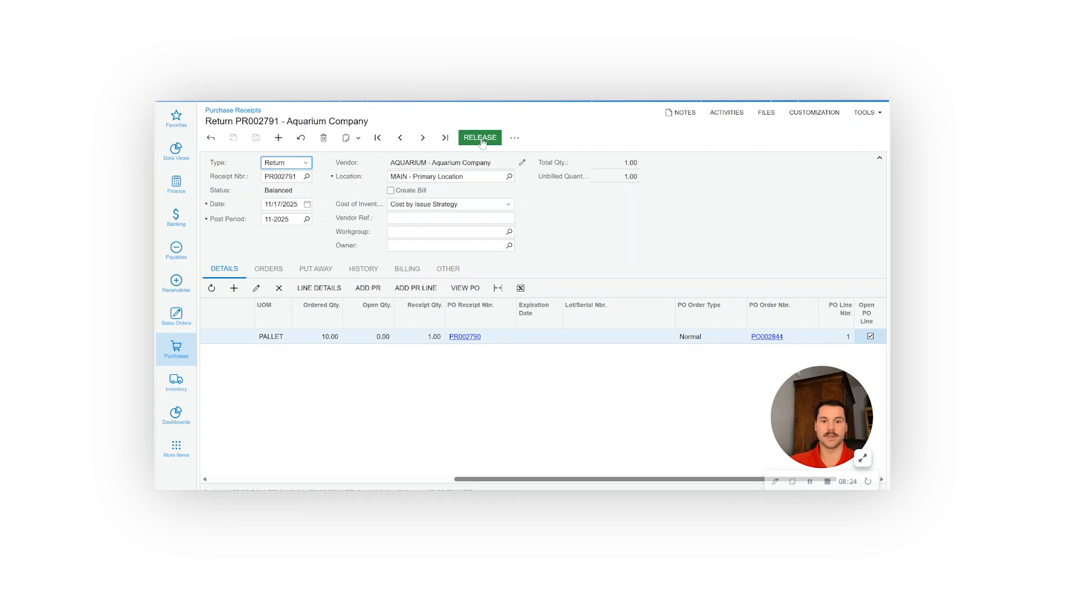
pyautogui.click(481, 141)
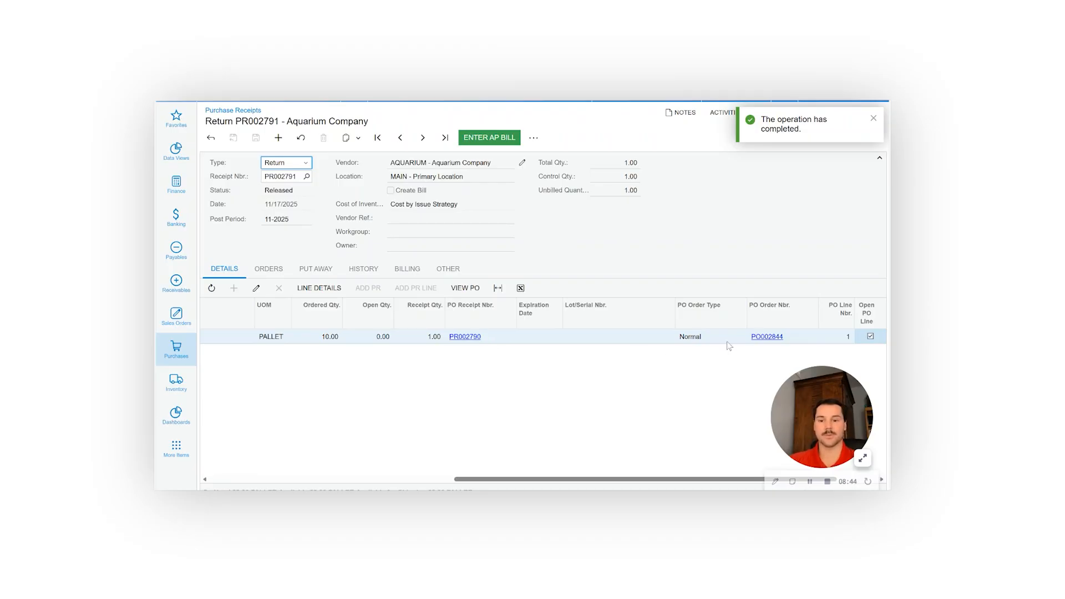
# - Bring up the Aquarium Company purchase order and review the received quantities of its receipts and return in the PO history
pyautogui.hscroll(-10, 480, 384)
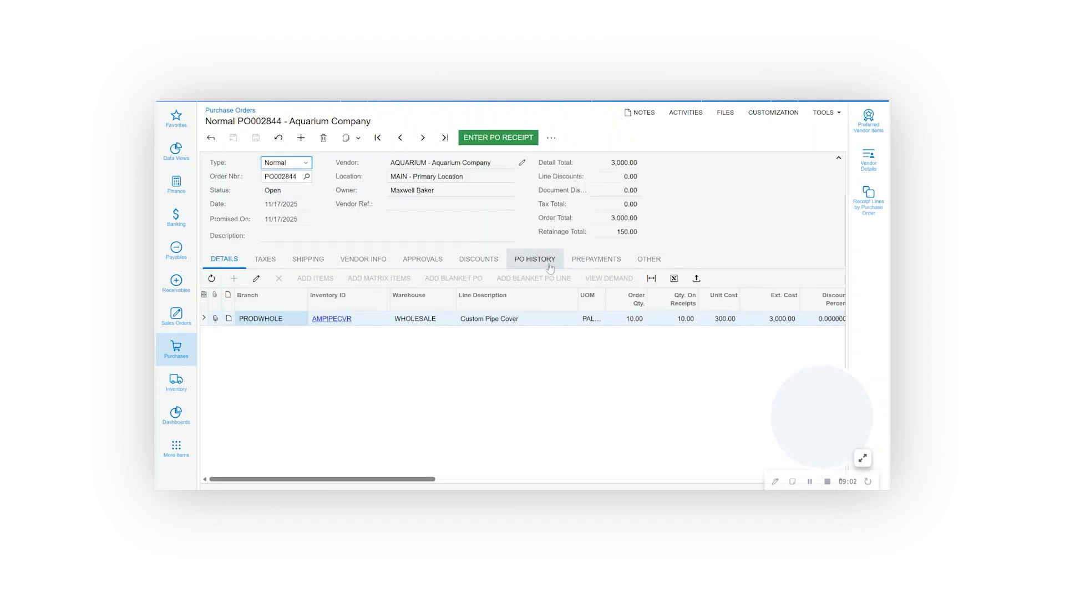
pyautogui.click(544, 265)
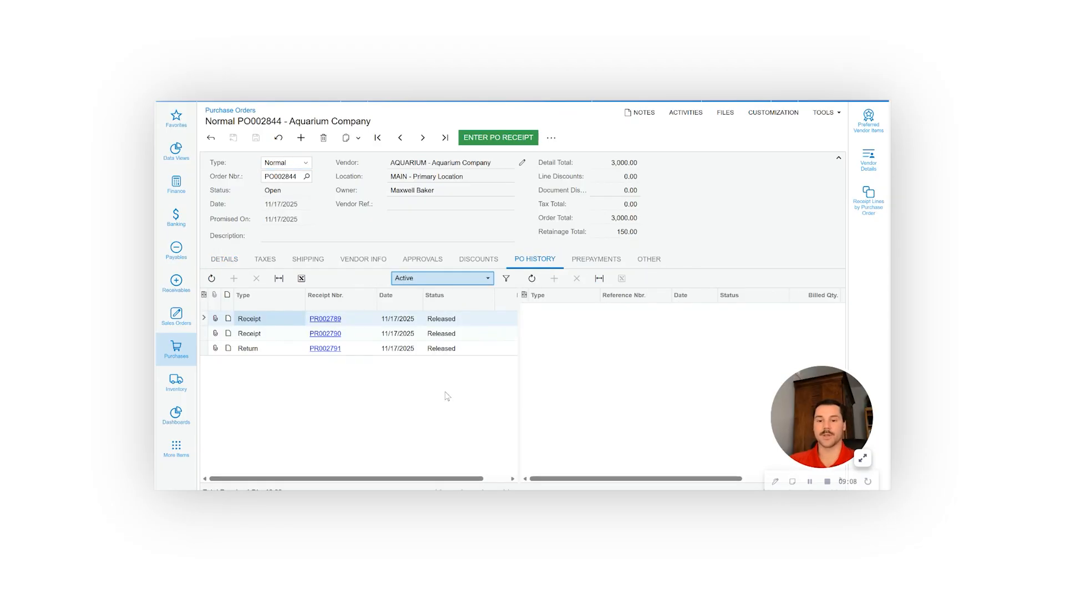
pyautogui.hscroll(2, 447, 396)
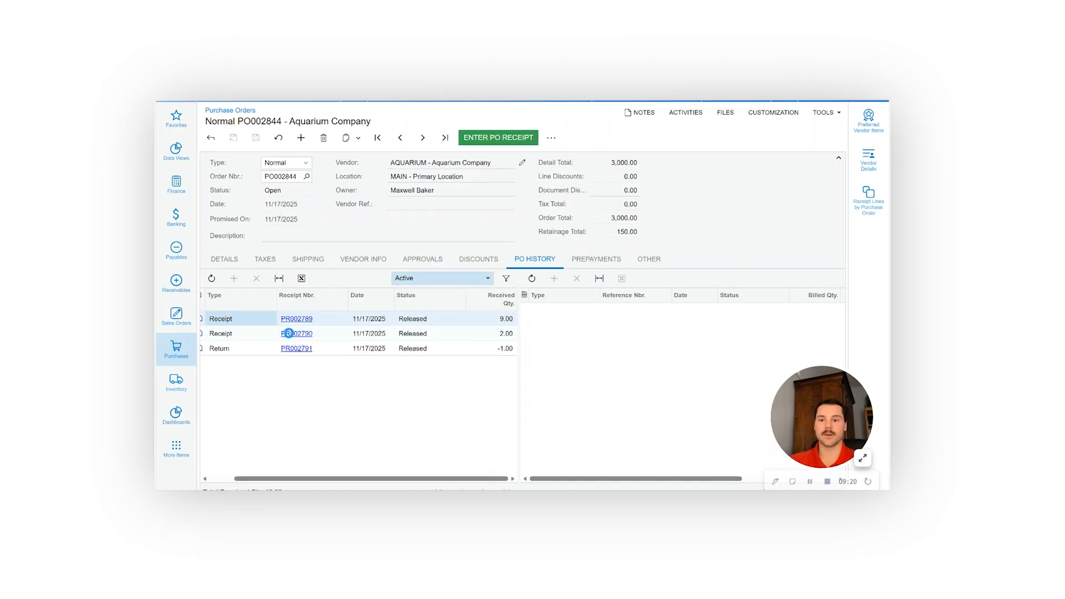
# - Open the second receipt from the PO history and check the returned quantity on its Custom Pipe Cover line
pyautogui.click(289, 334)
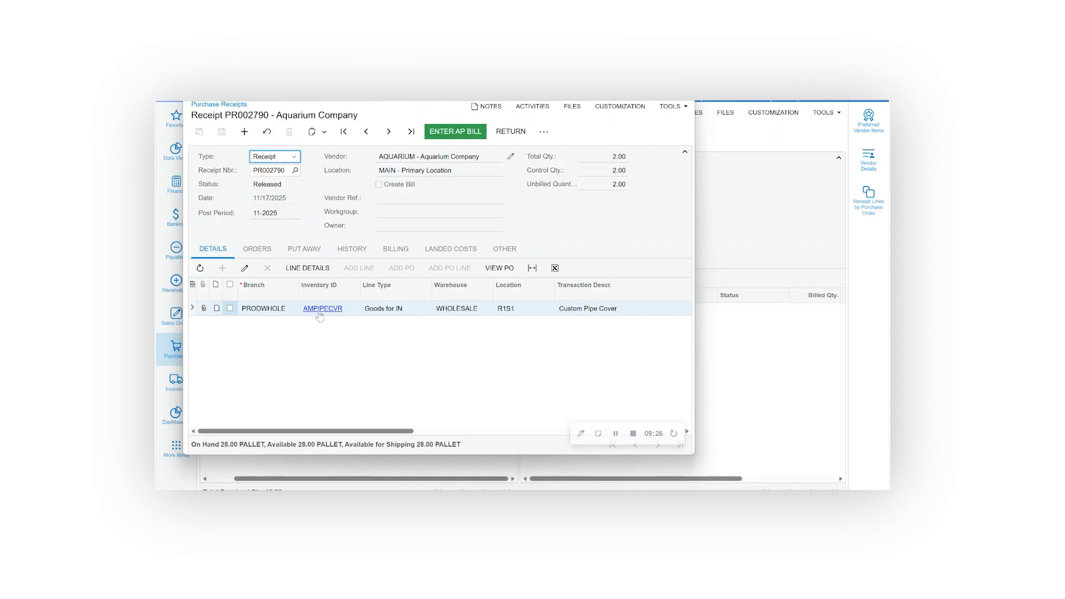
pyautogui.hscroll(3, 357, 339)
pyautogui.hscroll(10, 358, 338)
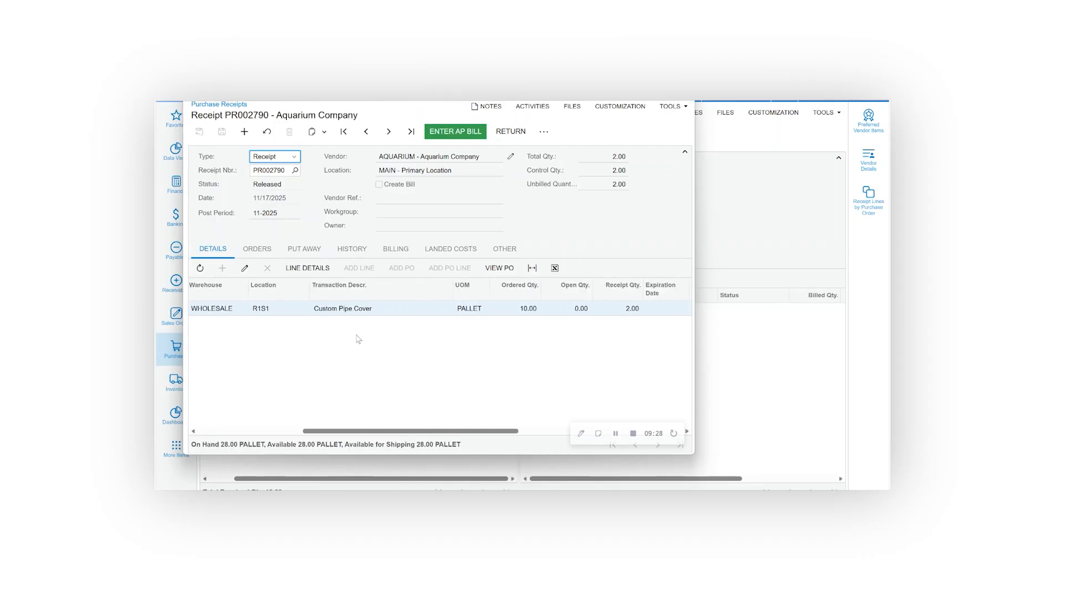
pyautogui.hscroll(5, 359, 339)
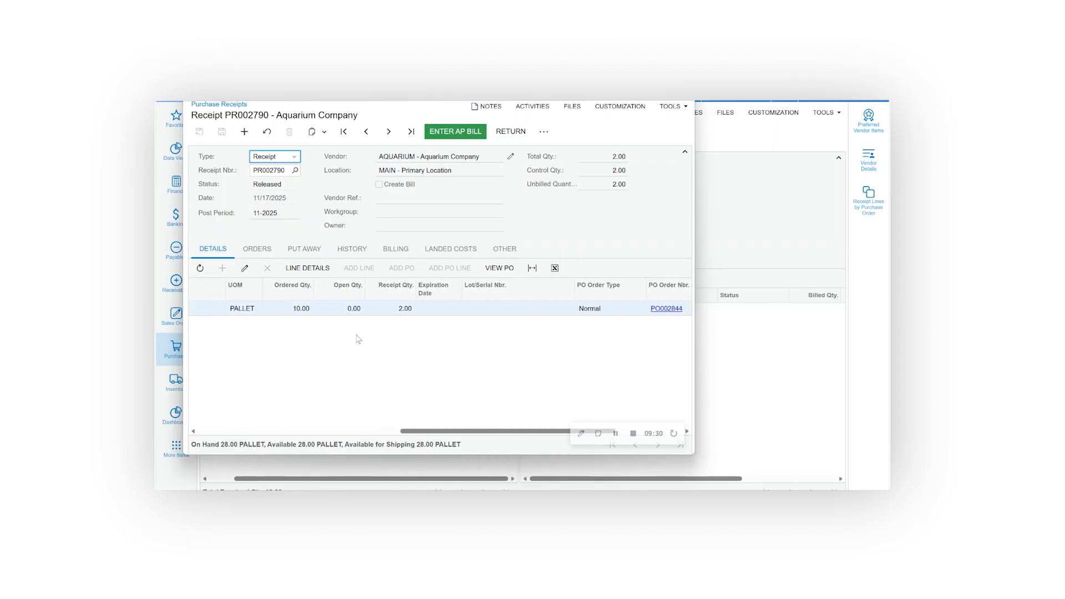
pyautogui.hscroll(3, 358, 339)
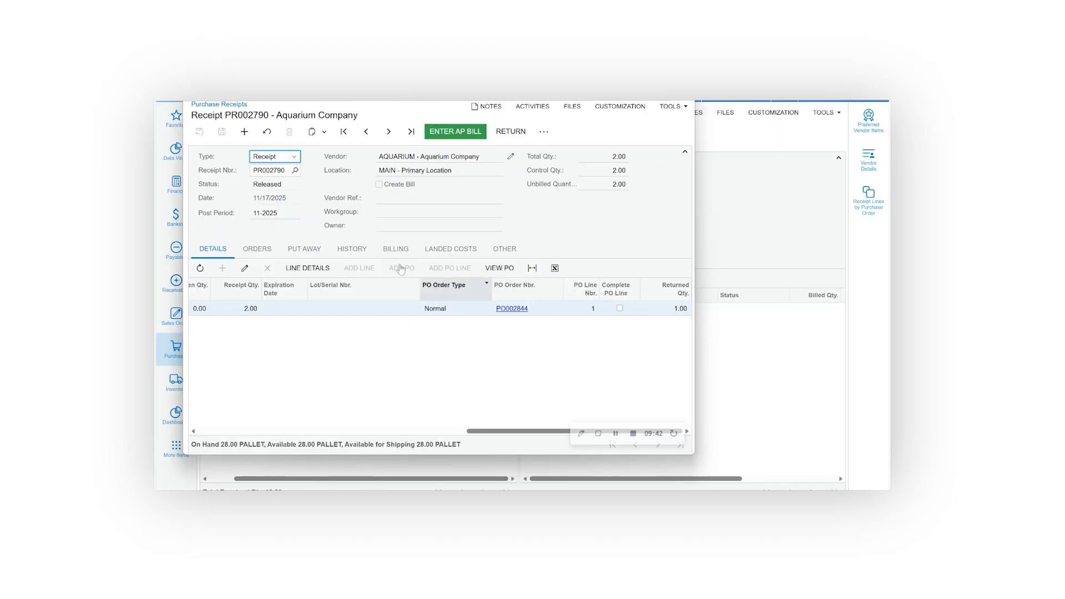
# - List the orders linked to the receipt and open its Aquarium Company purchase order
pyautogui.click(259, 249)
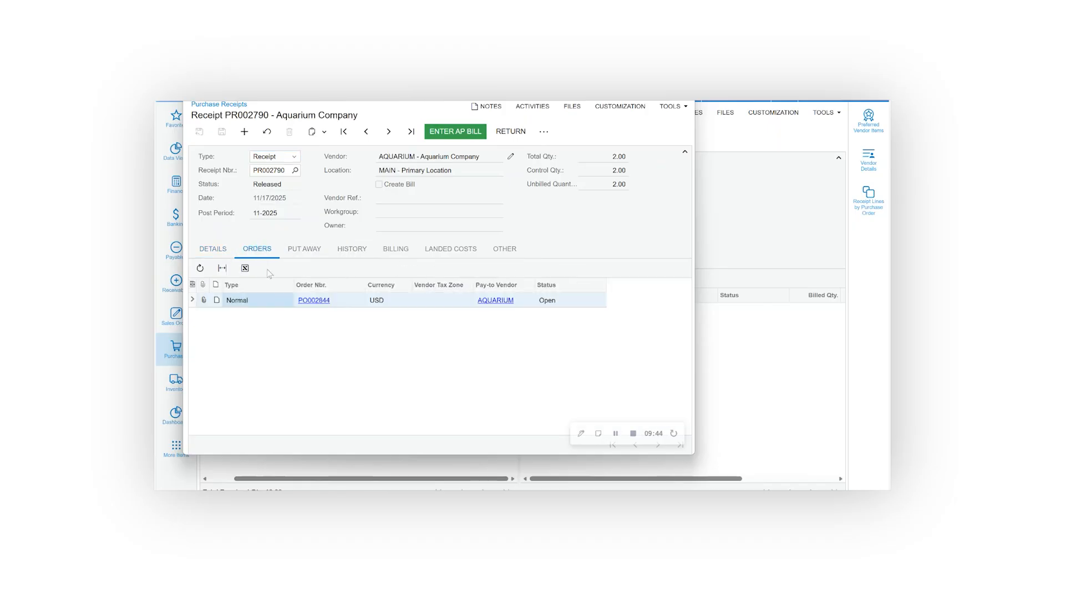
pyautogui.click(314, 301)
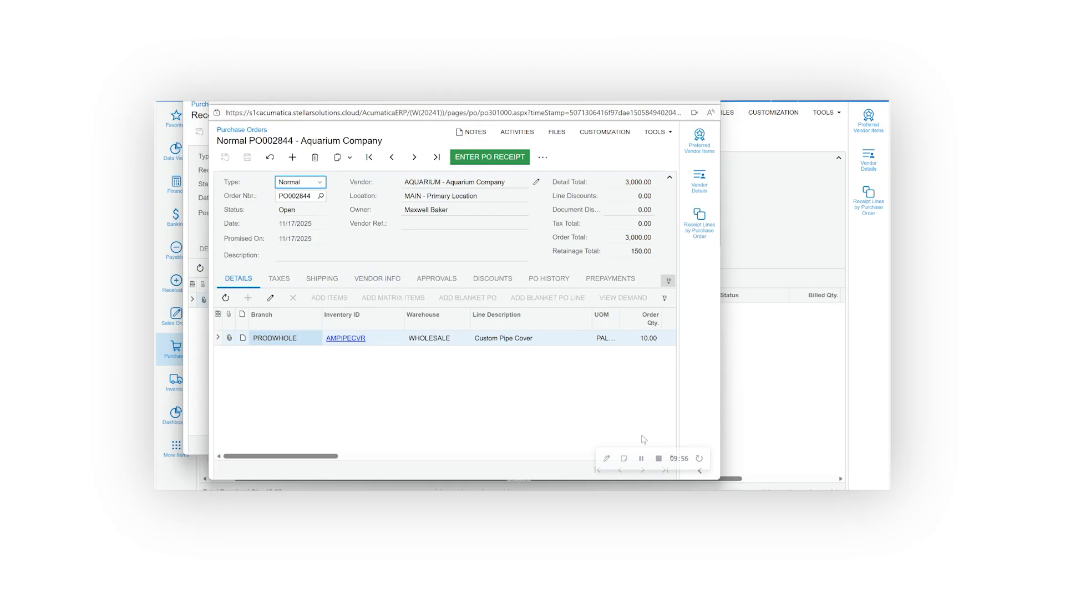
pyautogui.click(671, 464)
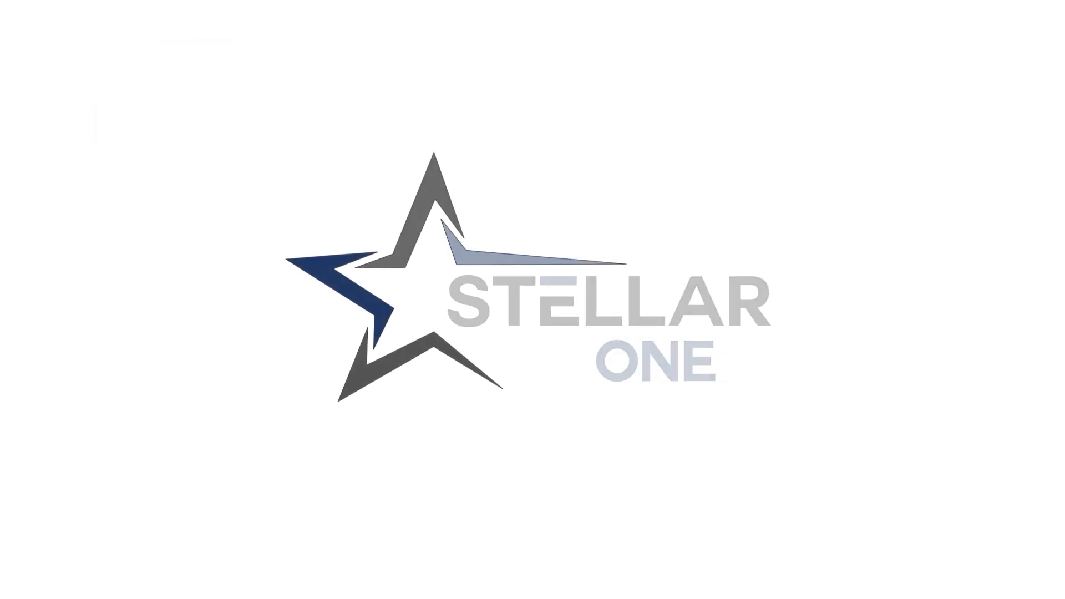